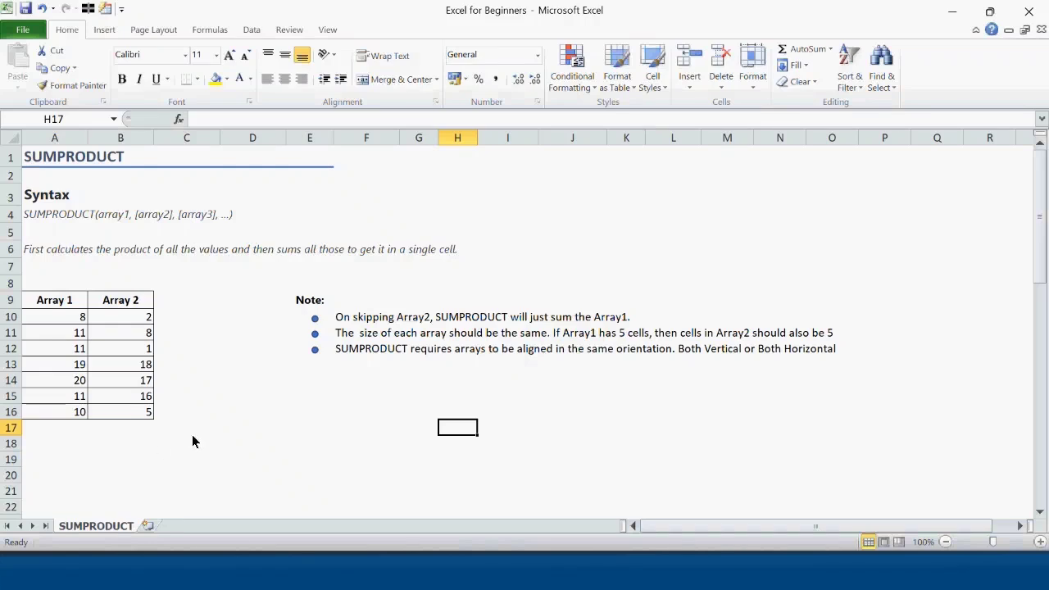
Enter =SUMPRODUCT(A10:A16,B10:B16) in cell E15 and check the resulting formula.
{"action": "left_click", "coordinate": [324, 393]}
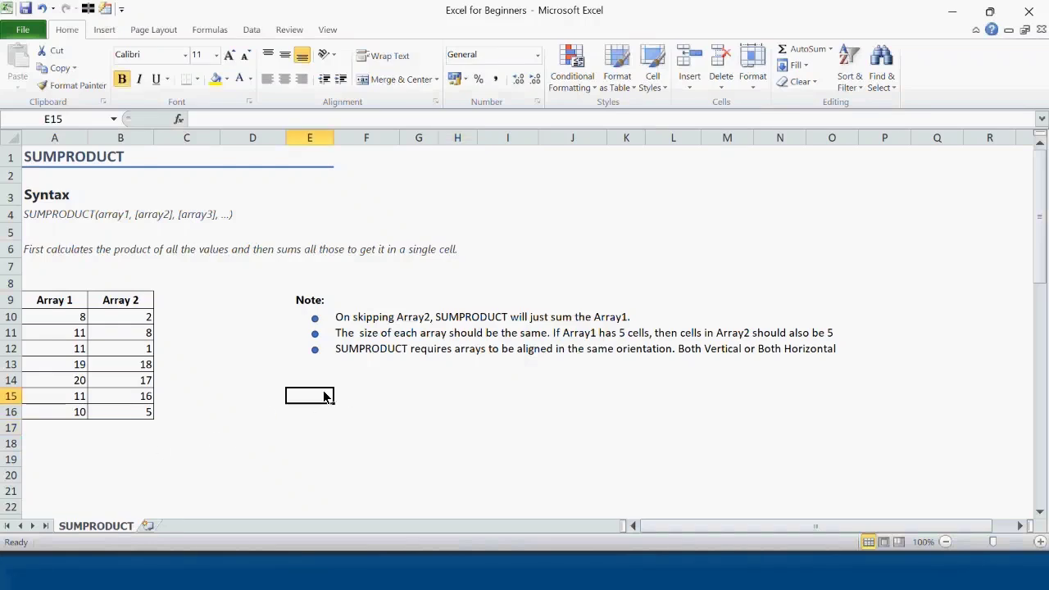
{"action": "type", "text": "=sum"}
{"action": "key", "text": "Down"}
{"action": "key", "text": "Down"}
{"action": "key", "text": "Down"}
{"action": "key", "text": "Down"}
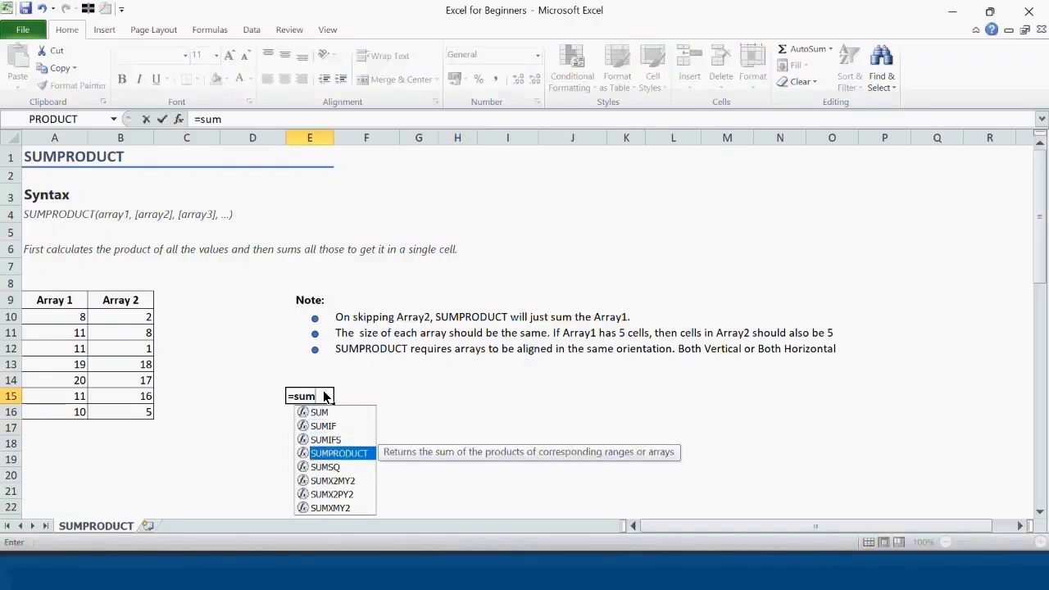
{"action": "key", "text": "Up"}
{"action": "key", "text": "Tab"}
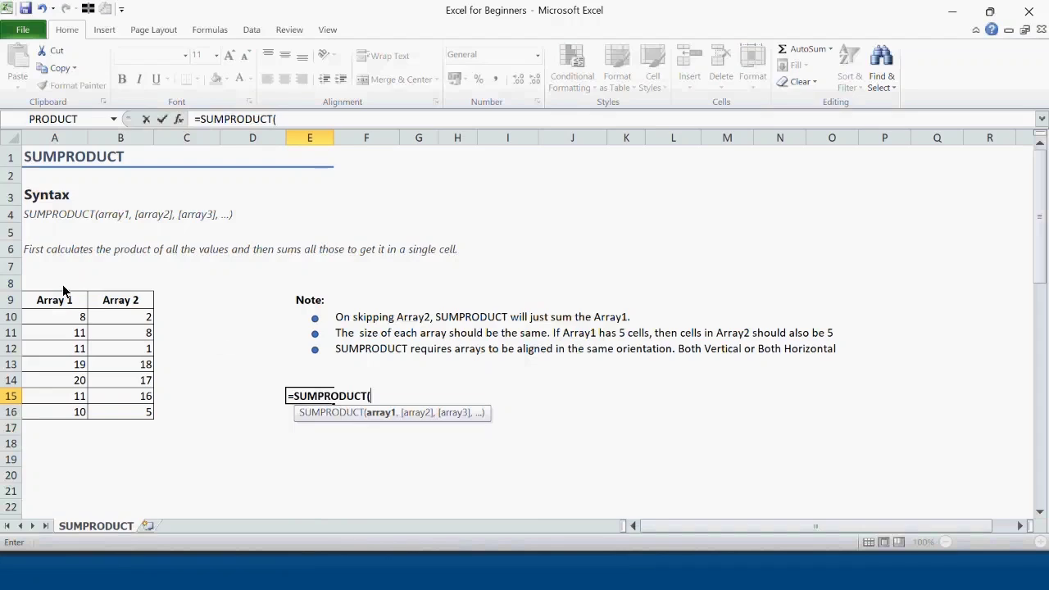
{"action": "left_click_drag", "start_coordinate": [60, 323], "coordinate": [65, 409]}
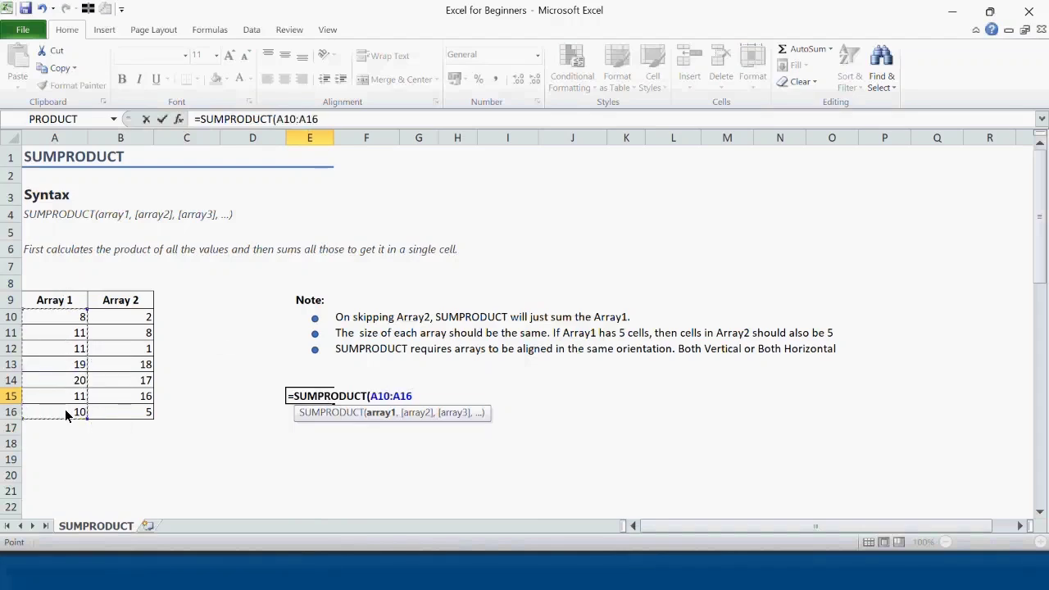
{"action": "type", "text": ","}
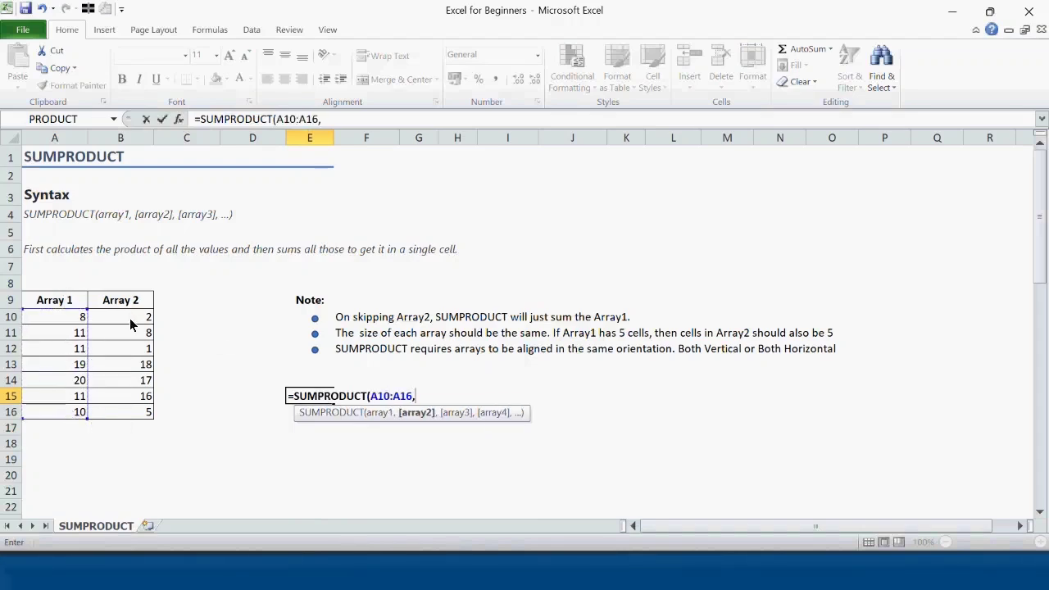
{"action": "left_click_drag", "start_coordinate": [130, 318], "coordinate": [134, 412]}
{"action": "type", "text": ")"}
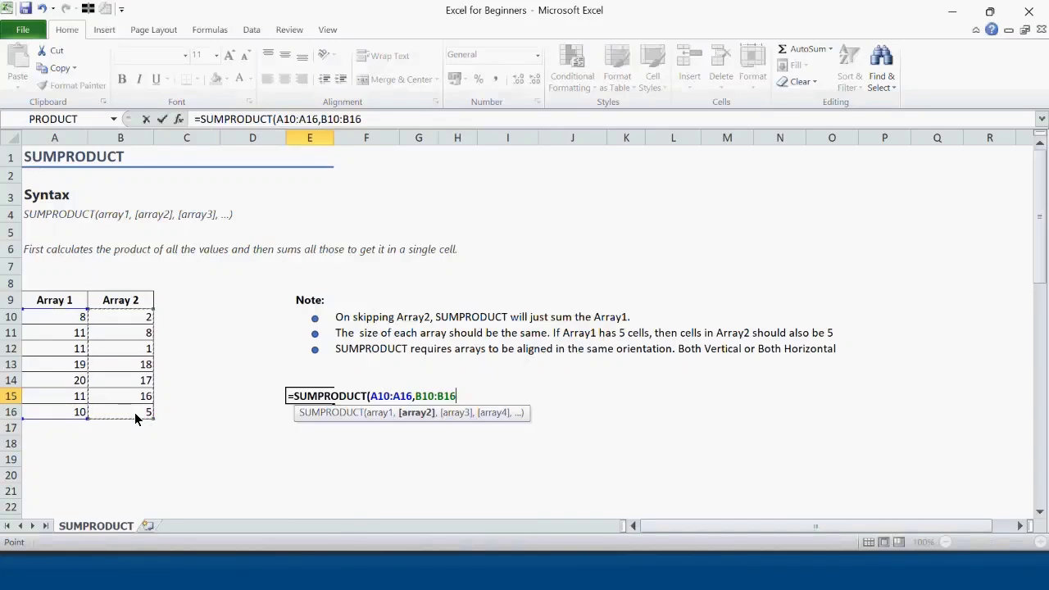
{"action": "key", "text": "Return"}
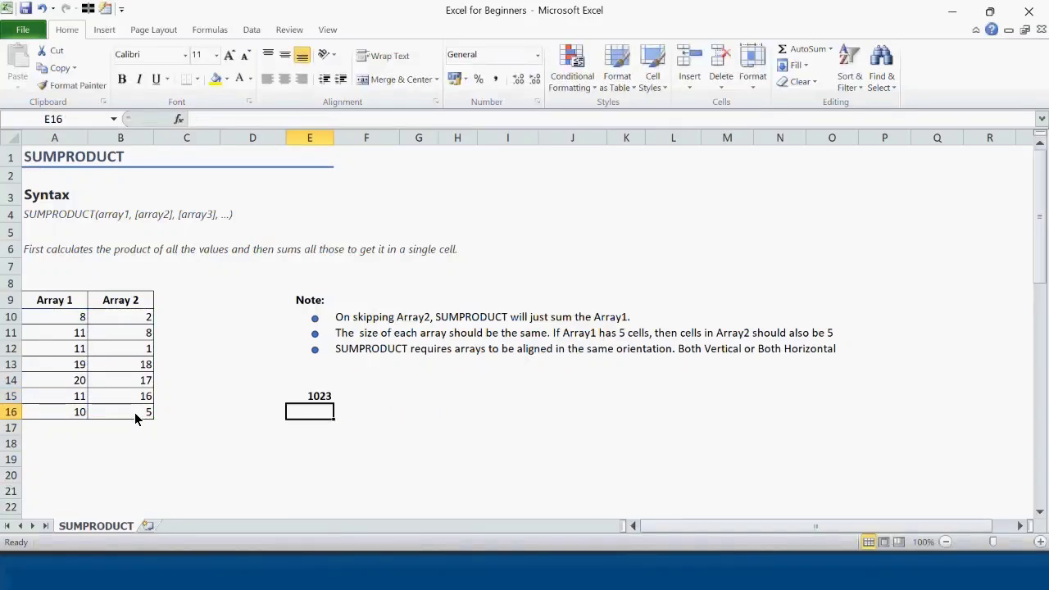
{"action": "key", "text": "Up"}
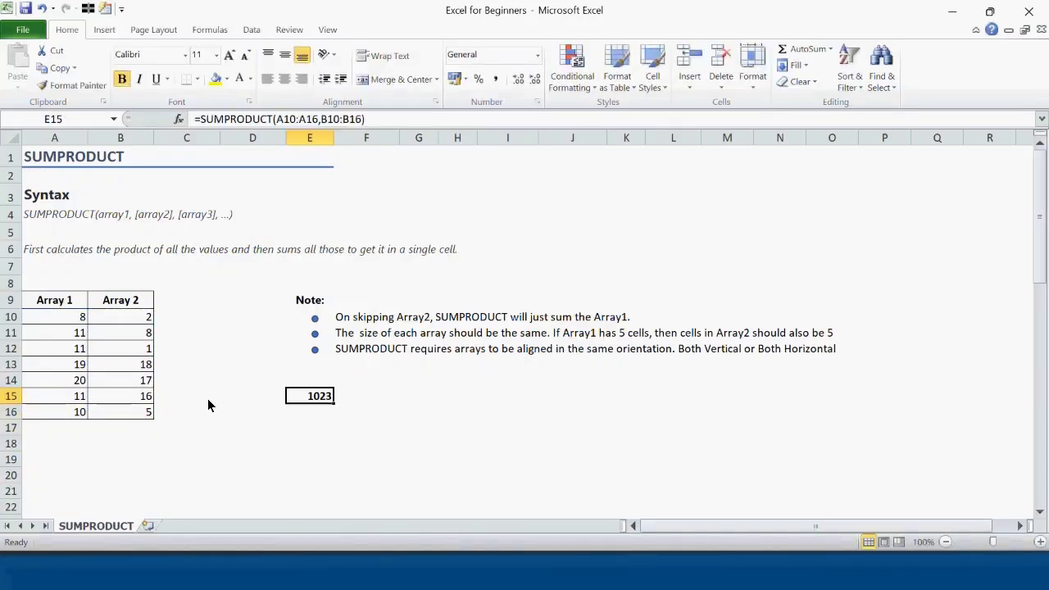
Multiply Array 1 by Array 2 for the first two rows, entering =A10*B10 in C10 and =A11*B11 in C11.
{"action": "left_click", "coordinate": [172, 317]}
{"action": "type", "text": "="}
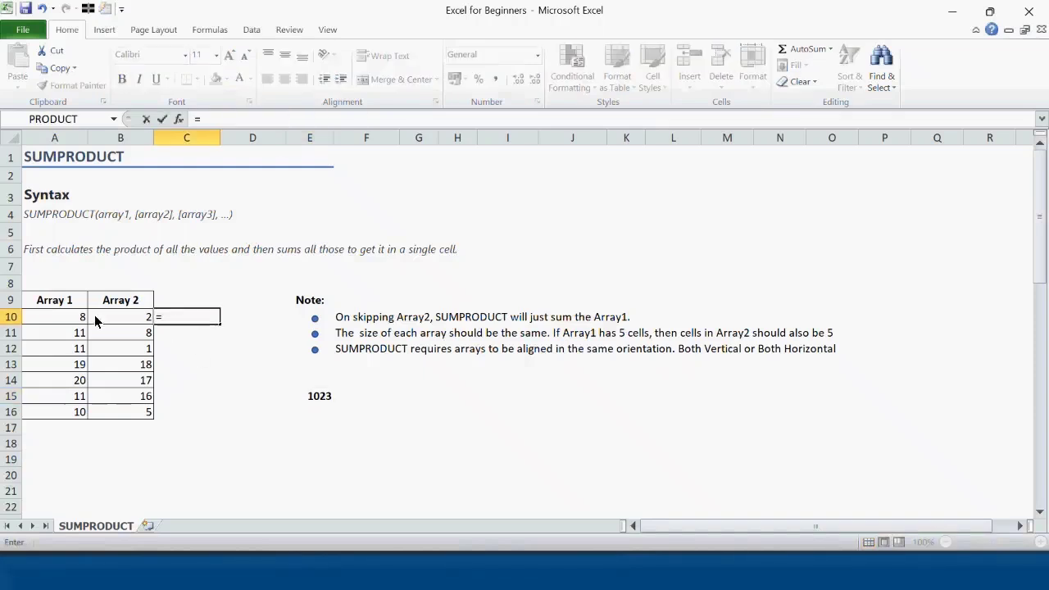
{"action": "left_click", "coordinate": [73, 323]}
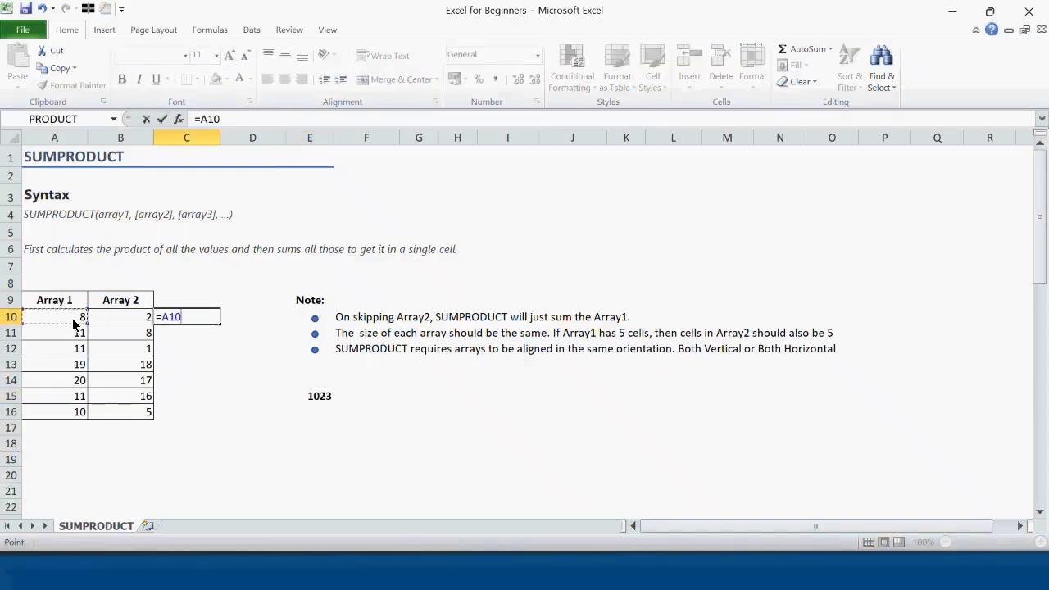
{"action": "type", "text": "*"}
{"action": "left_click", "coordinate": [122, 324]}
{"action": "key", "text": "Return"}
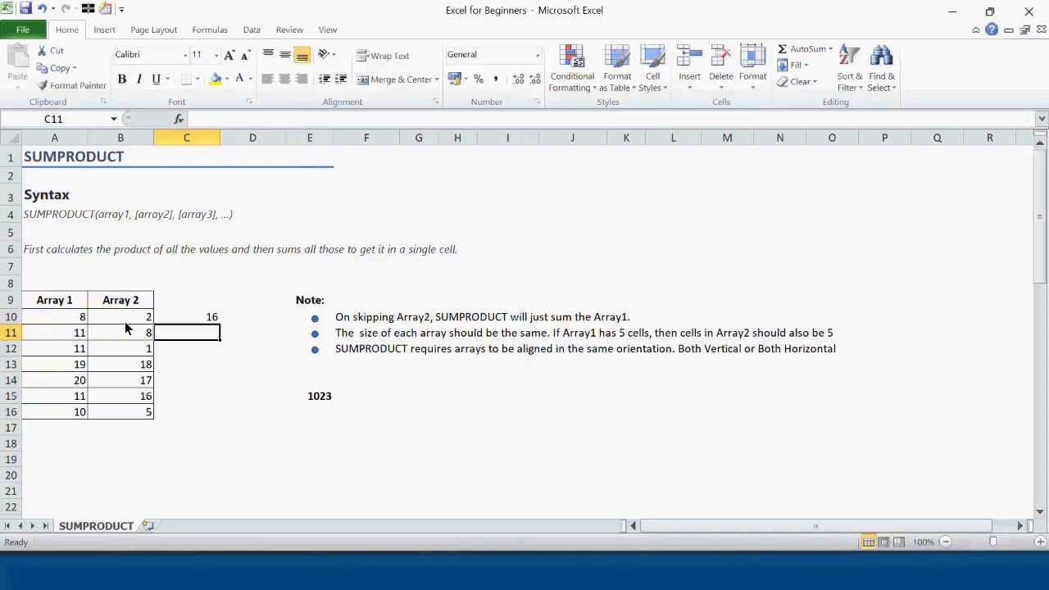
{"action": "type", "text": "="}
{"action": "key", "text": "Left"}
{"action": "key", "text": "Left"}
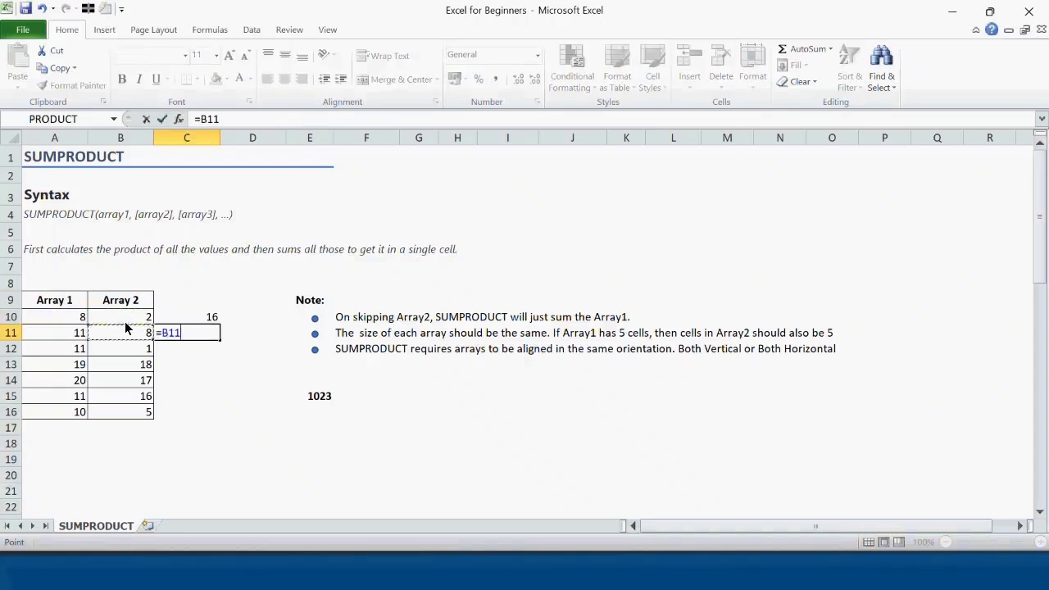
{"action": "type", "text": "*"}
{"action": "left_click", "coordinate": [139, 334]}
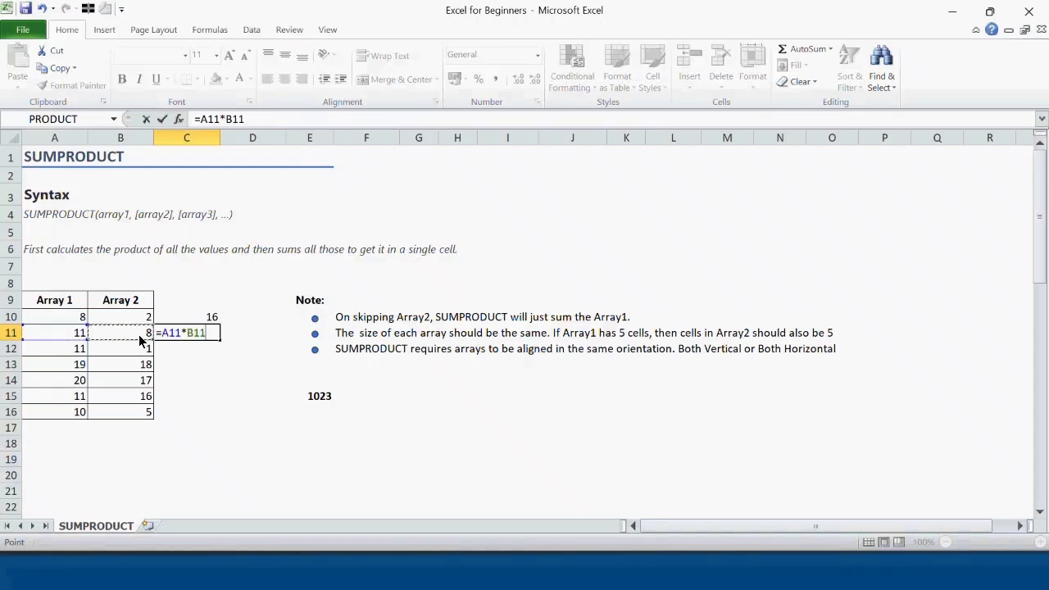
{"action": "key", "text": "Return"}
Fill the product formula from C10 down through C16.
{"action": "key", "text": "Up"}
{"action": "key", "text": "Up"}
{"action": "key", "text": "shift+Down"}
{"action": "key", "text": "shift+Down"}
{"action": "key", "text": "shift+Down"}
{"action": "key", "text": "shift+Down"}
{"action": "key", "text": "shift+Down"}
{"action": "key", "text": "shift+Down"}
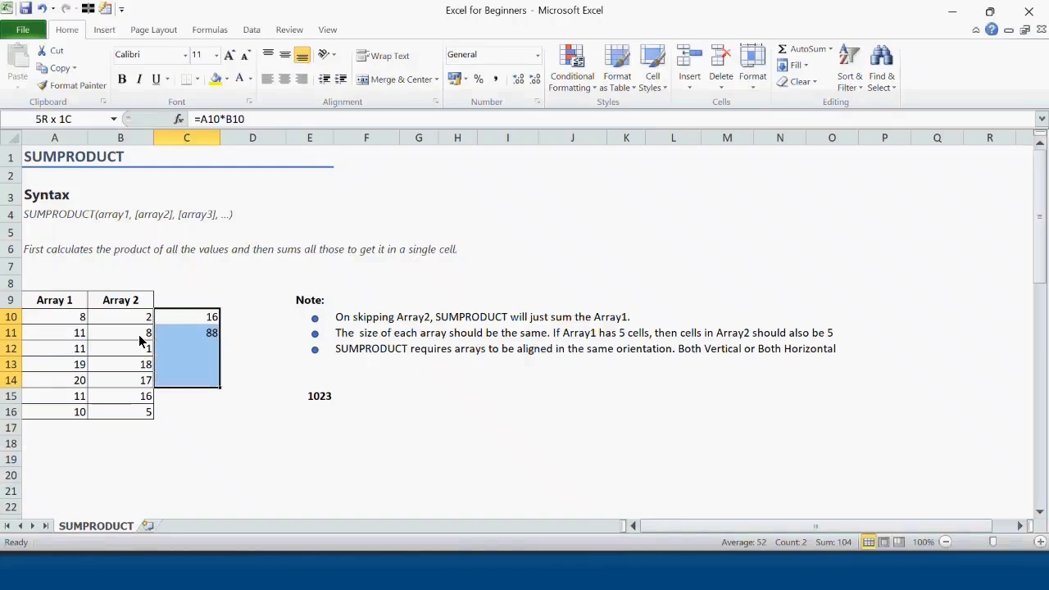
{"action": "key", "text": "ctrl+d"}
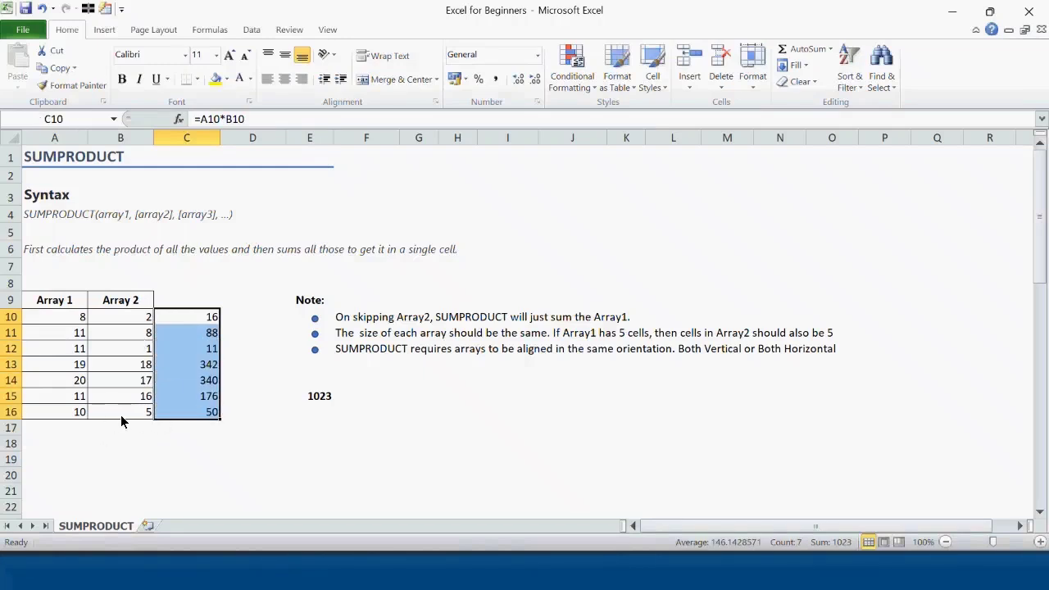
Total the row products C10:C16 in C17 with AutoSum and check its formula.
{"action": "left_click", "coordinate": [189, 428]}
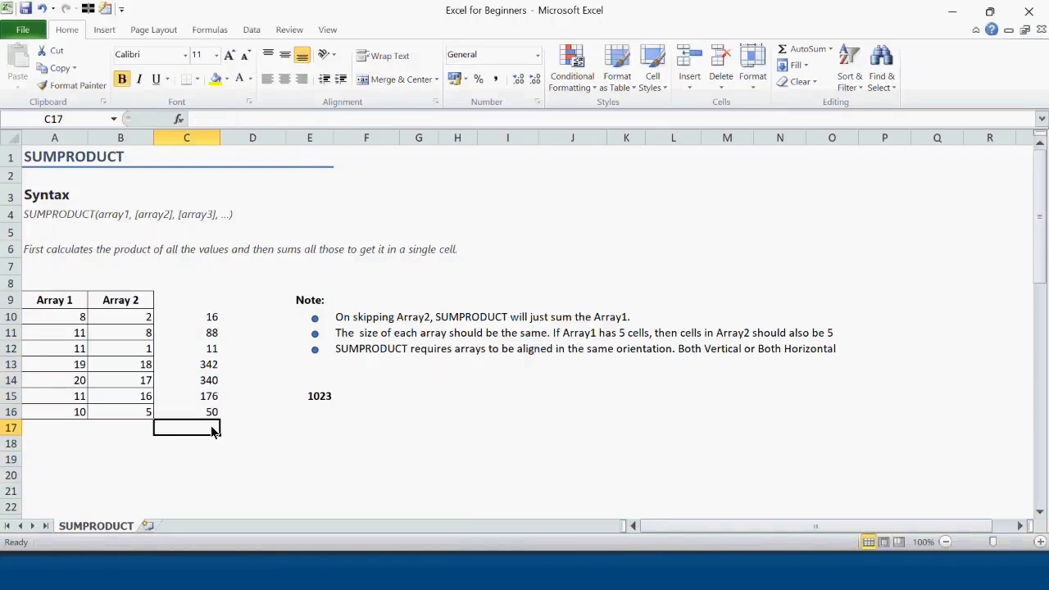
{"action": "left_click_drag", "start_coordinate": [211, 431], "coordinate": [213, 320]}
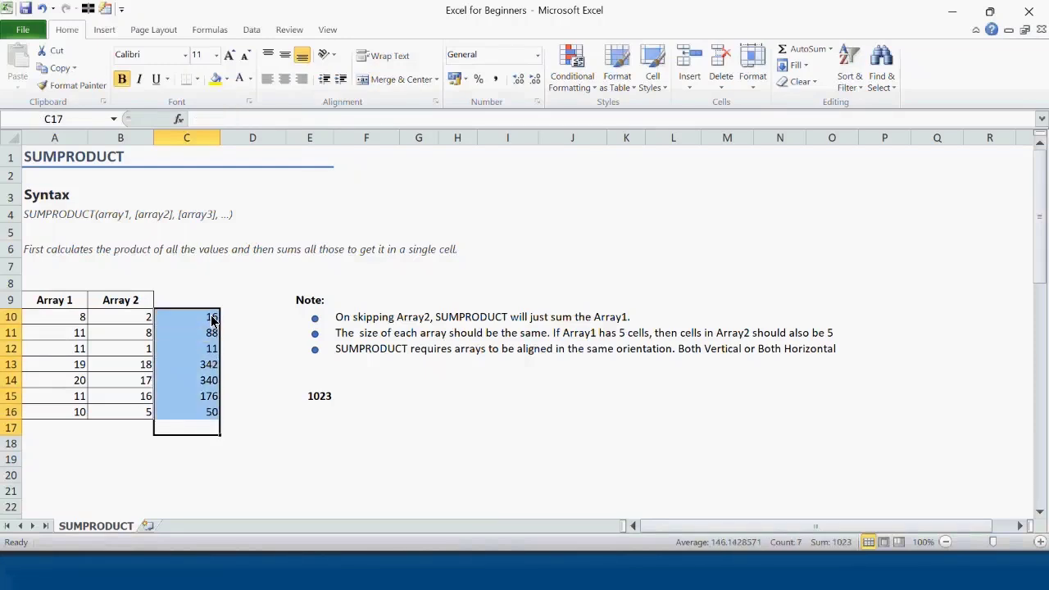
{"action": "left_click", "coordinate": [811, 51]}
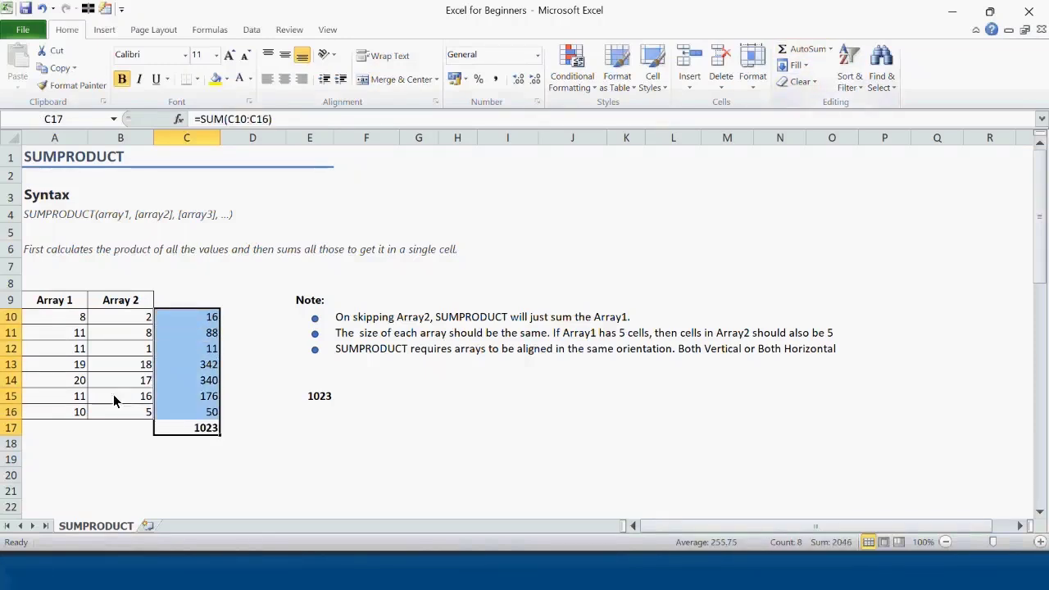
{"action": "left_click", "coordinate": [190, 431]}
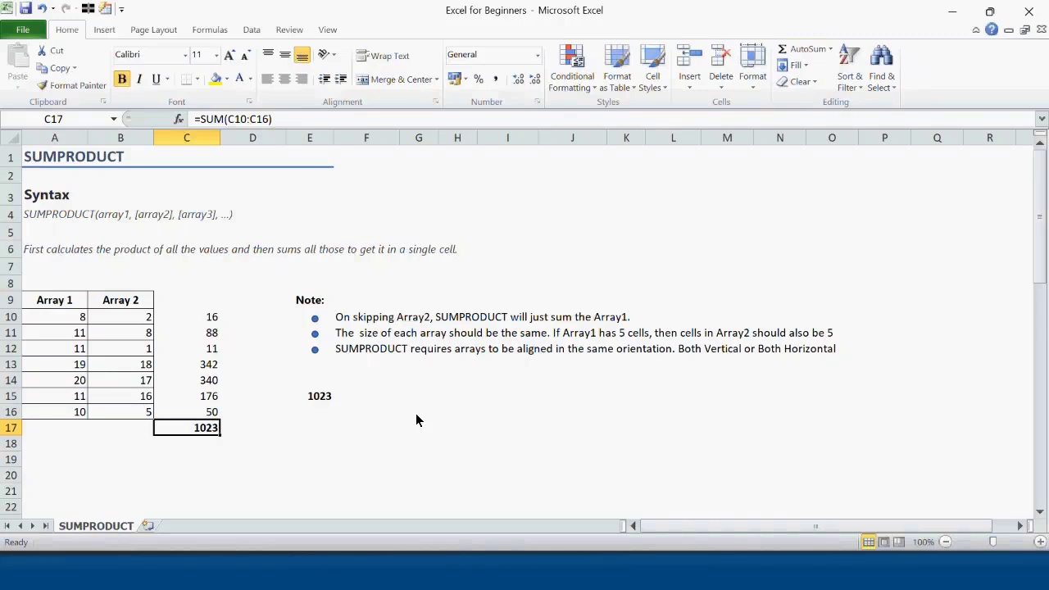
Replace the formula in E15 with =SUMPRODUCT(A10:A16), leaving out the second array.
{"action": "left_click", "coordinate": [319, 399]}
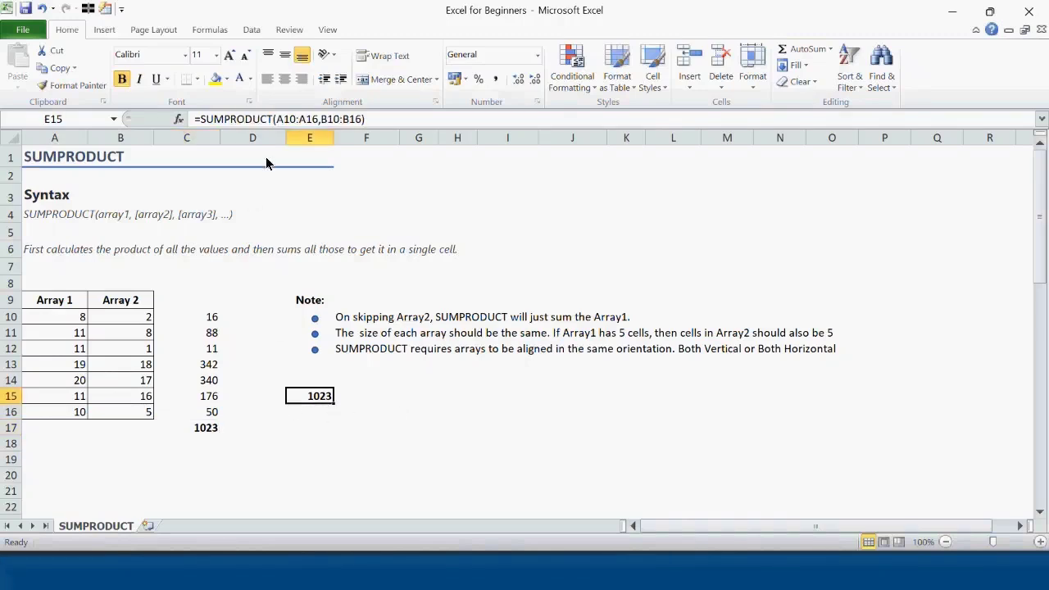
{"action": "type", "text": "=sumpr"}
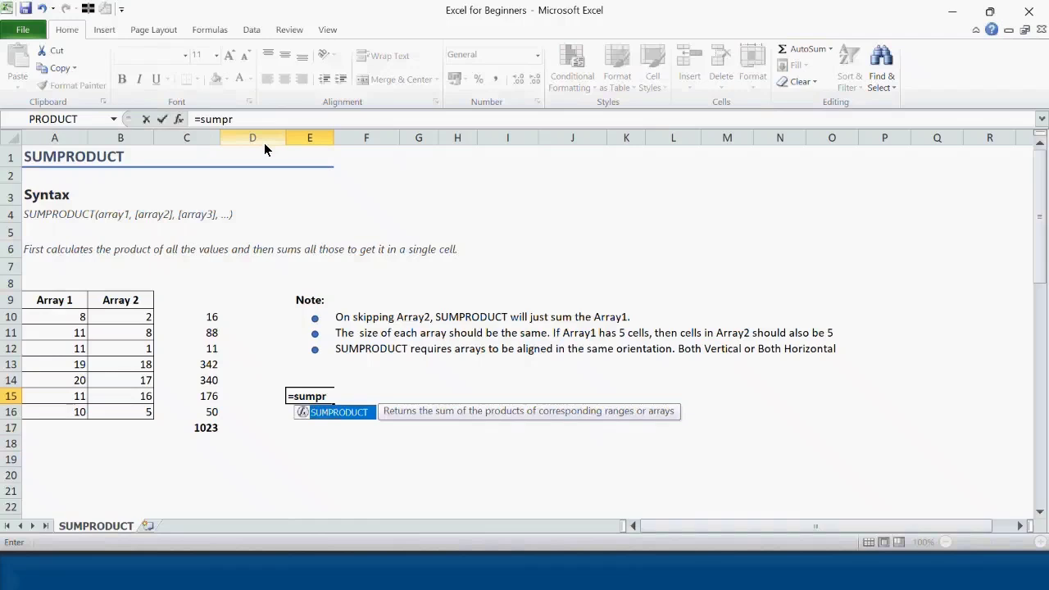
{"action": "key", "text": "Tab"}
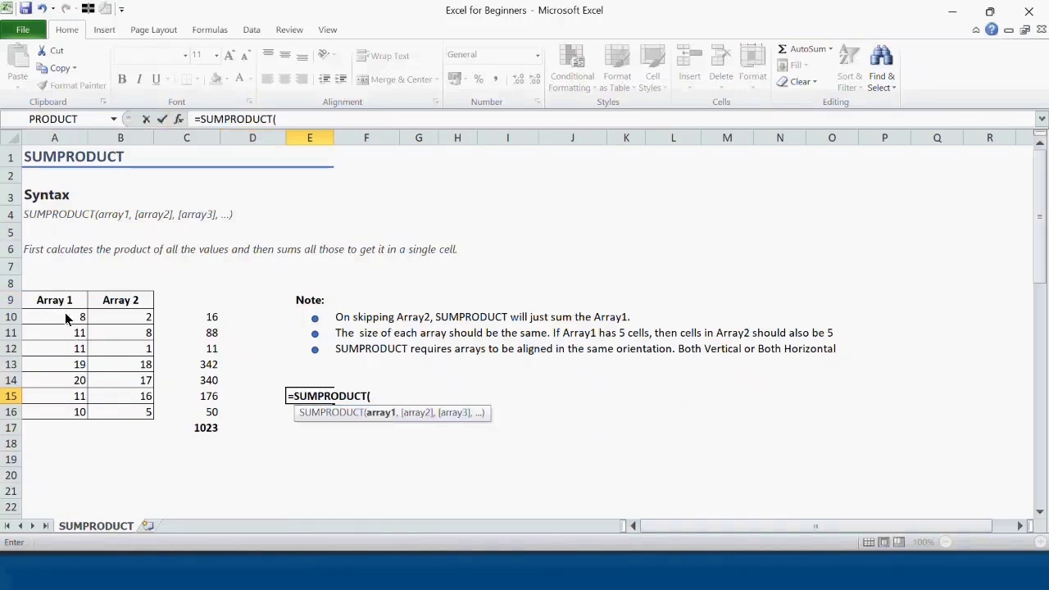
{"action": "left_click_drag", "start_coordinate": [65, 319], "coordinate": [69, 413]}
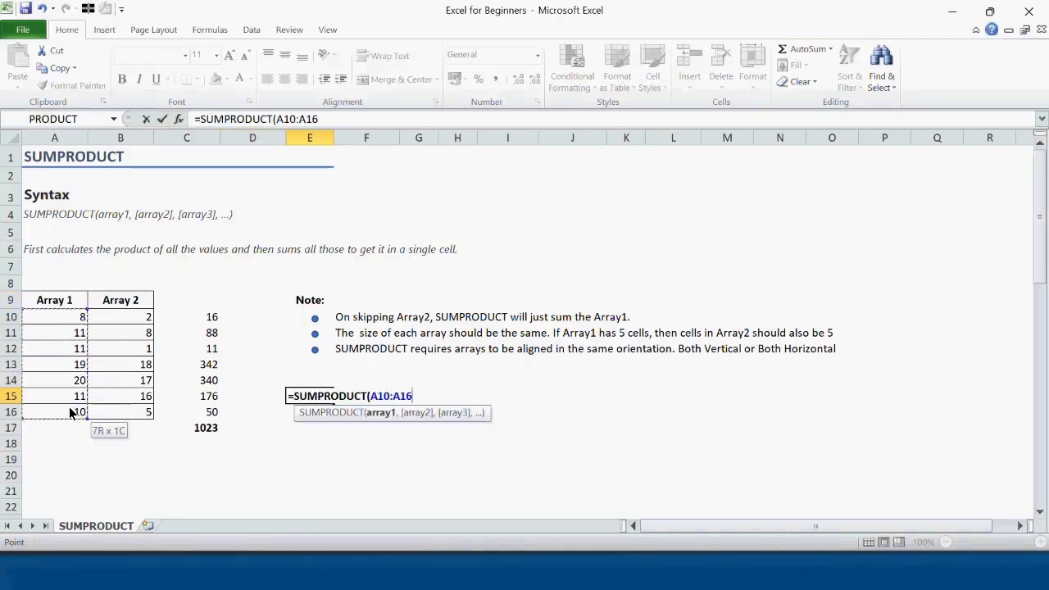
{"action": "type", "text": ")"}
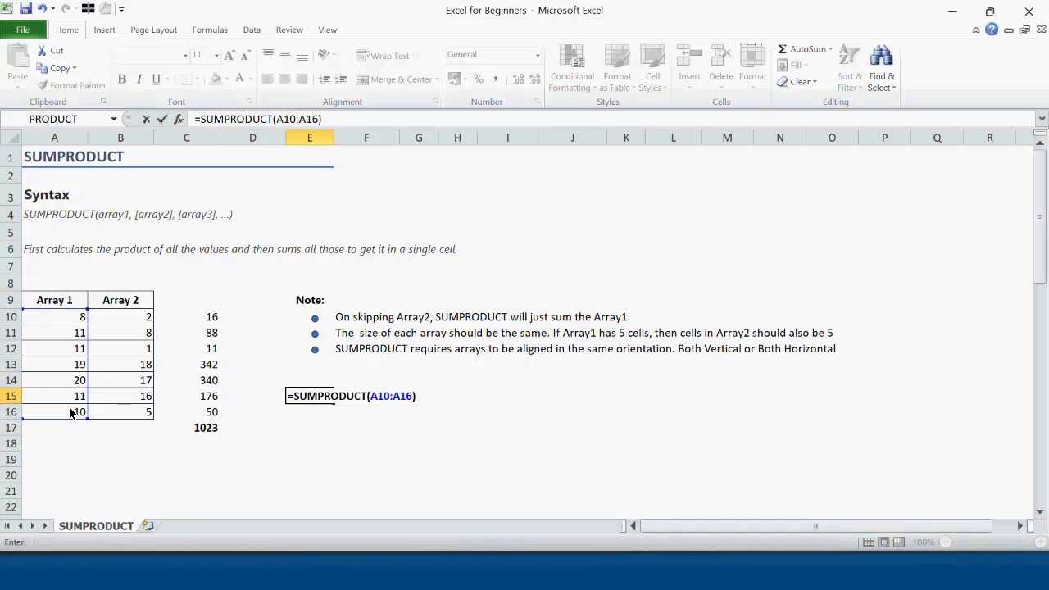
{"action": "key", "text": "Return"}
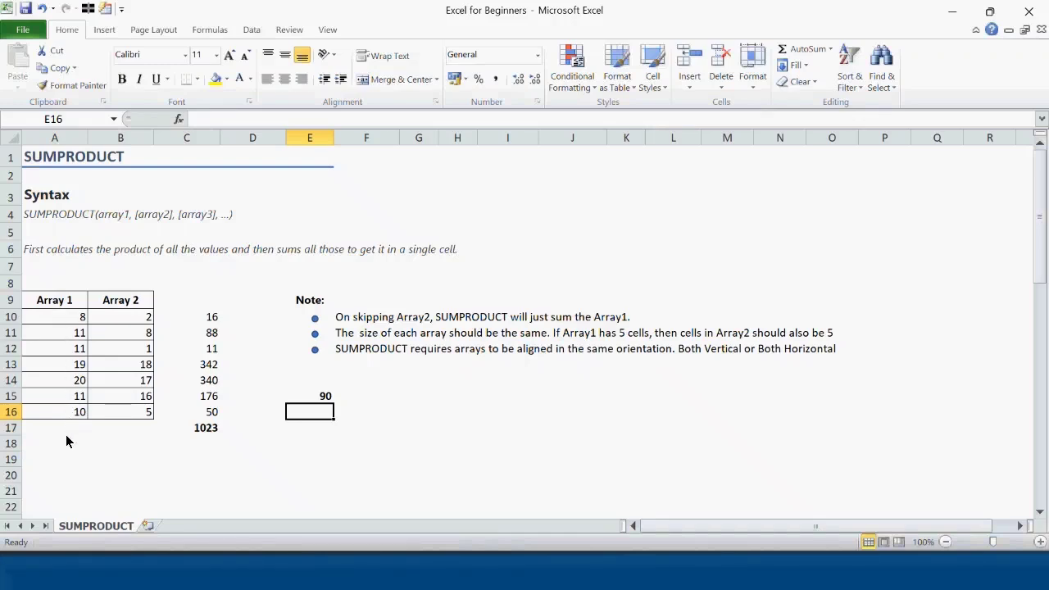
Total the Array 1 values in A17 with AutoSum, compare it with the E15 formula, and clear A17.
{"action": "left_click_drag", "start_coordinate": [66, 428], "coordinate": [75, 321]}
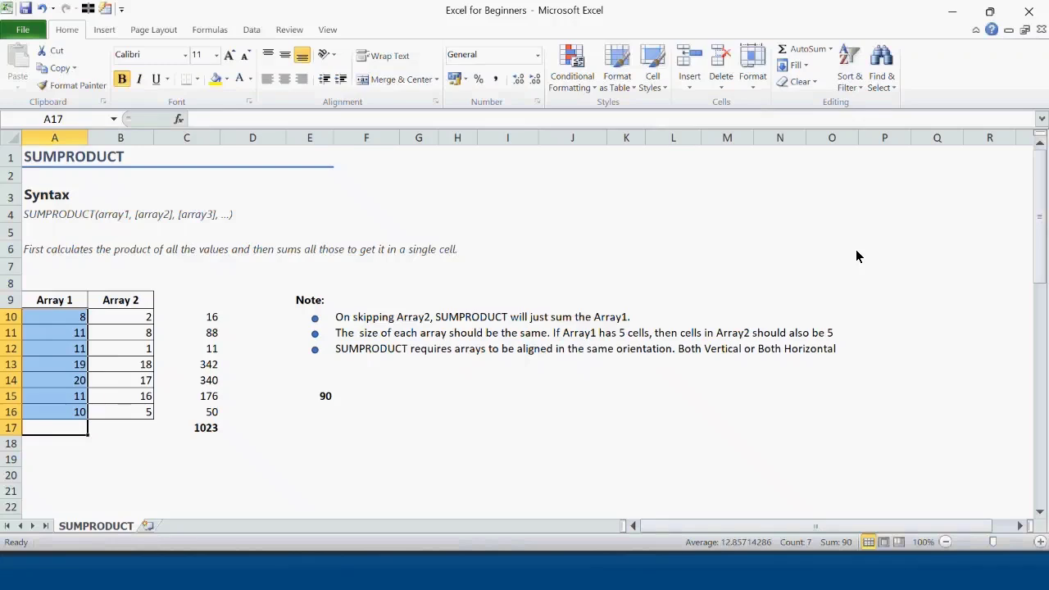
{"action": "left_click", "coordinate": [806, 49]}
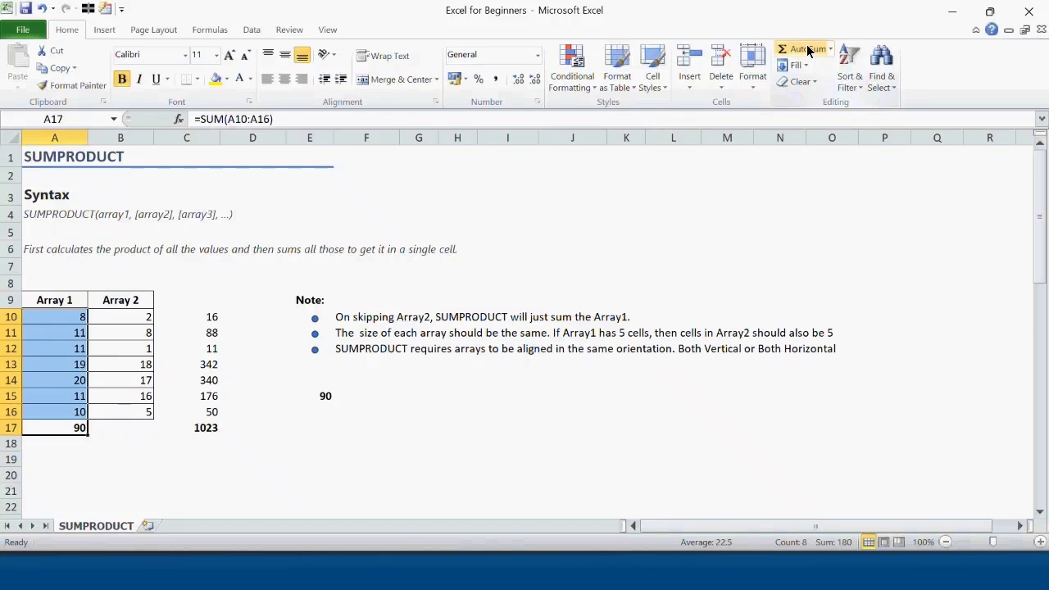
{"action": "left_click", "coordinate": [320, 400]}
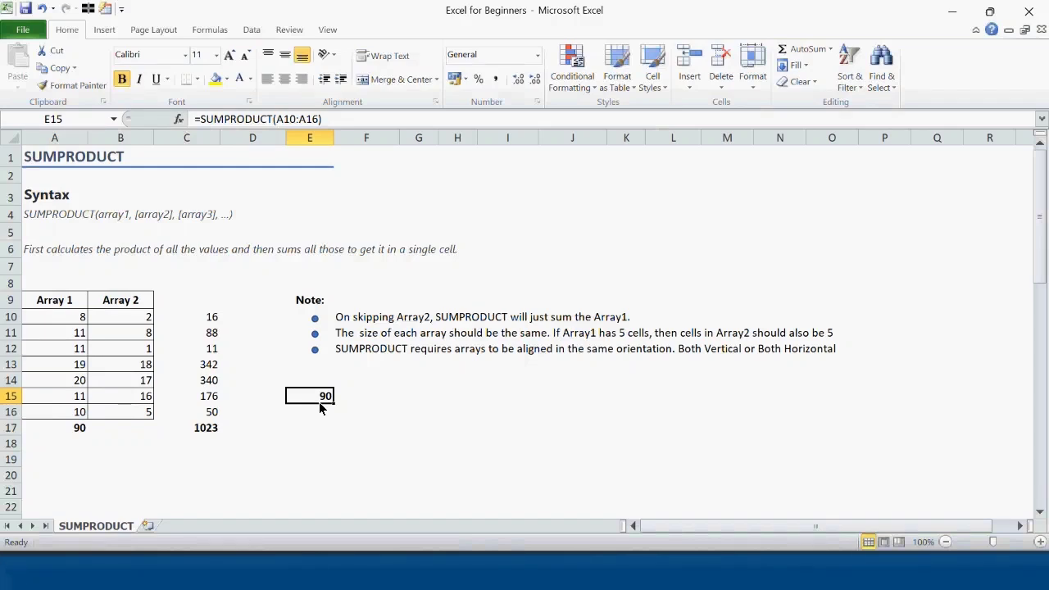
{"action": "left_click", "coordinate": [78, 428]}
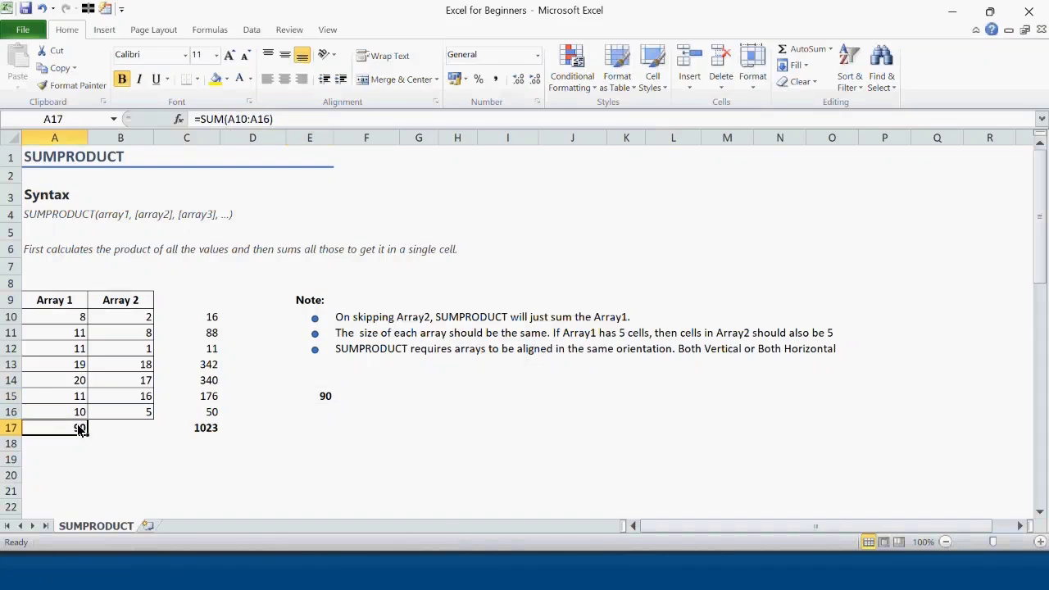
{"action": "key", "text": "Delete"}
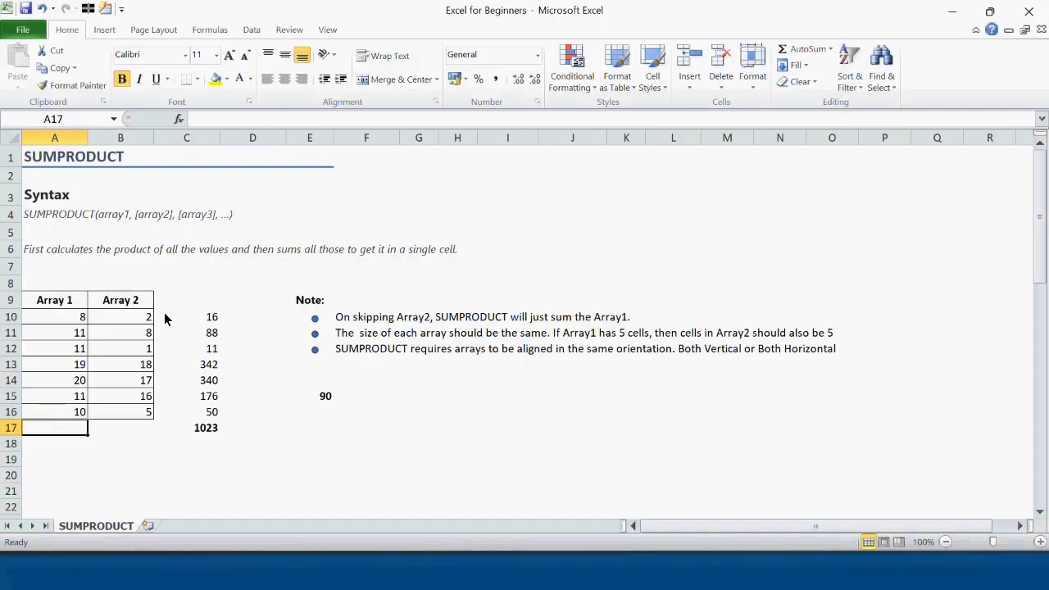
Review both array ranges and the E15 formula, and delete the last Array 2 value in B16.
{"action": "left_click_drag", "start_coordinate": [77, 321], "coordinate": [78, 413]}
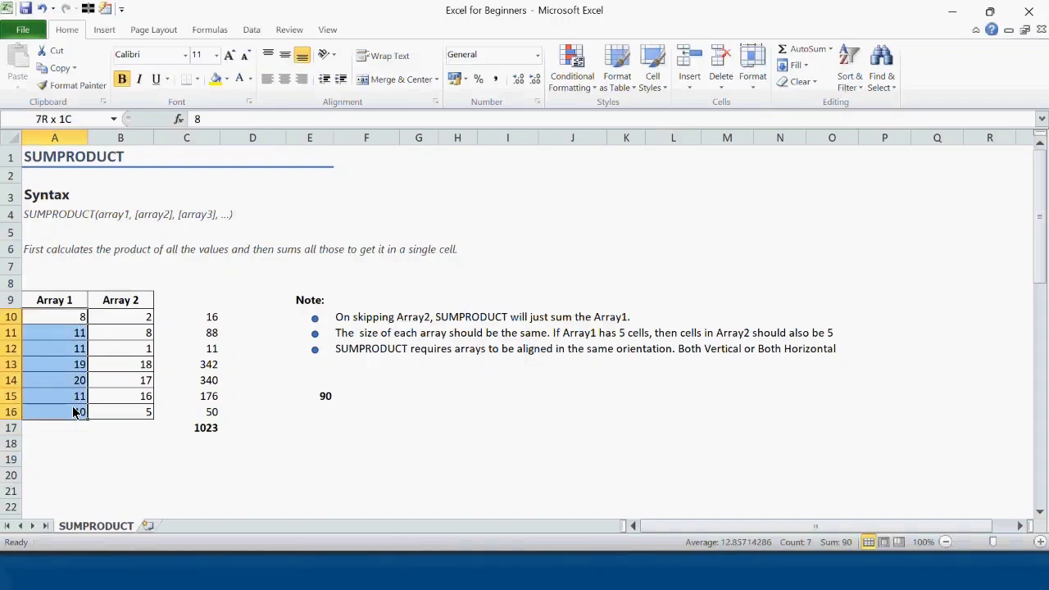
{"action": "left_click_drag", "start_coordinate": [141, 325], "coordinate": [149, 414]}
{"action": "left_click", "coordinate": [322, 402]}
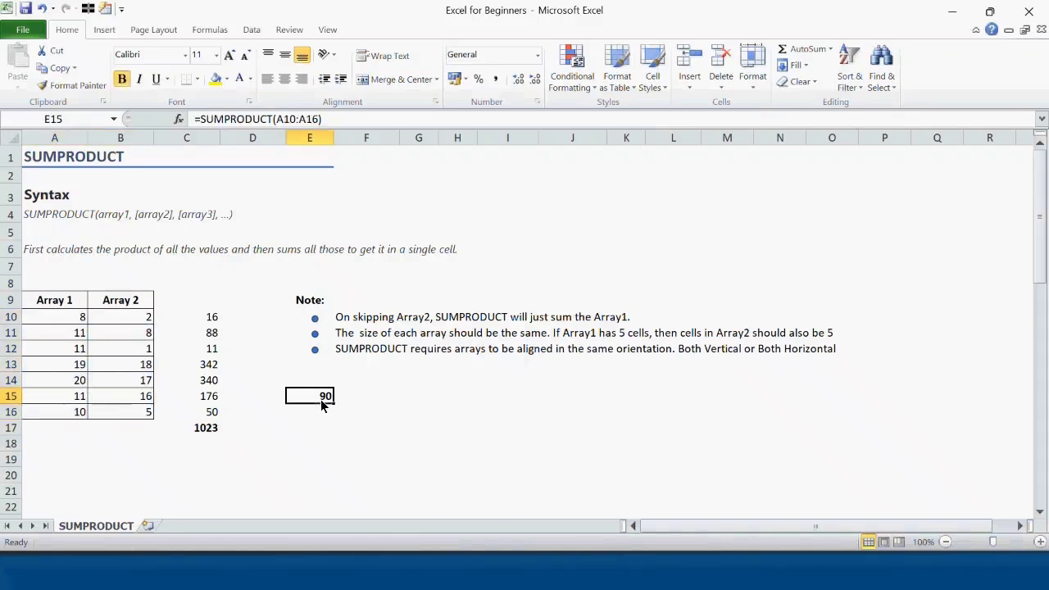
{"action": "left_click", "coordinate": [139, 413]}
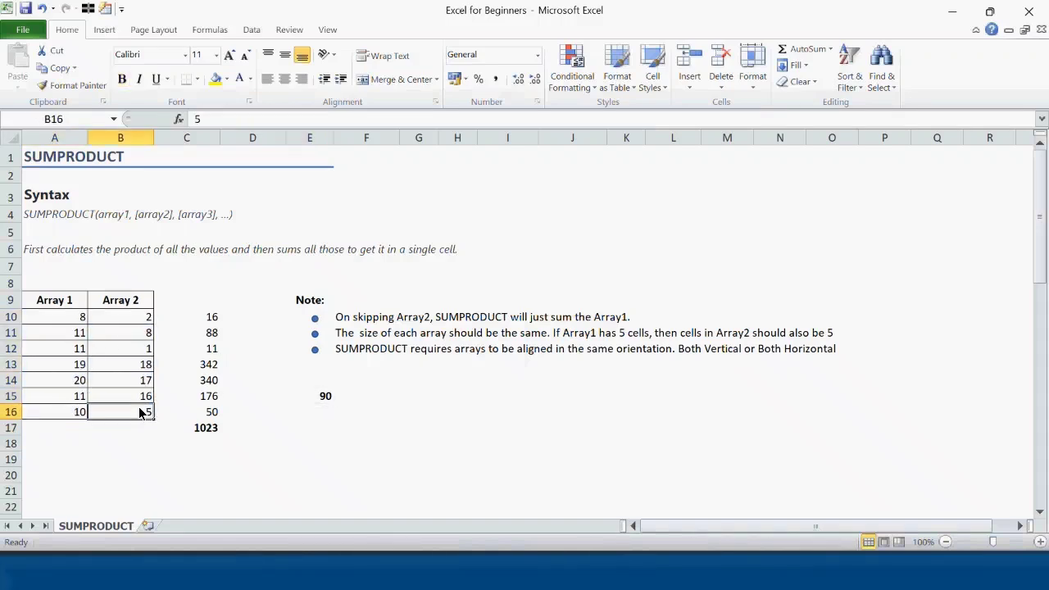
{"action": "key", "text": "Delete"}
Replace the formula in E15 with =SUMPRODUCT(A10:A16,B10:B16), covering both arrays including the emptied last Array 2 cell.
{"action": "left_click", "coordinate": [324, 403]}
{"action": "type", "text": "=sum"}
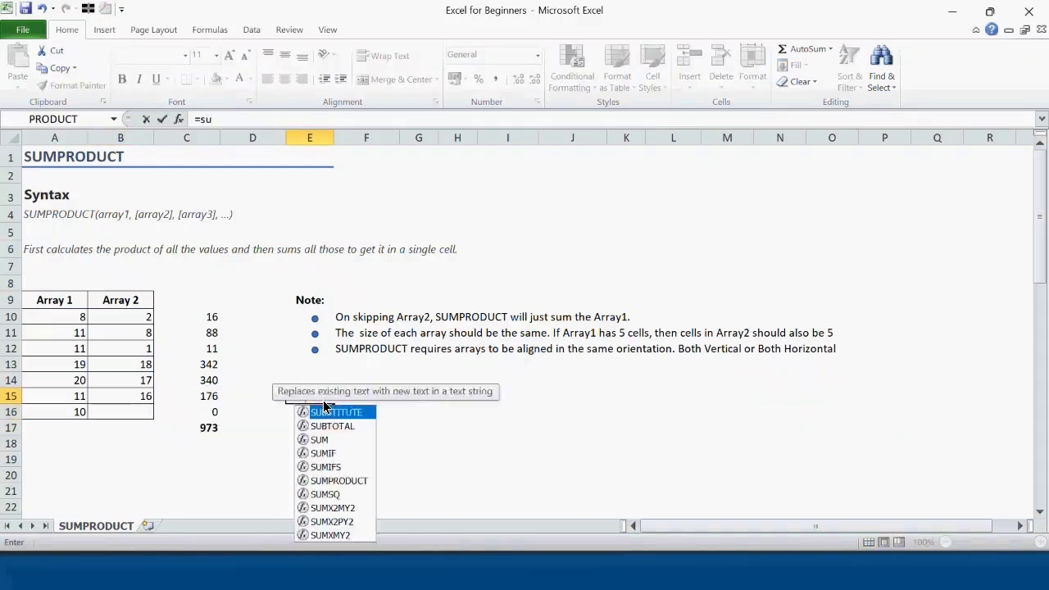
{"action": "key", "text": "Down"}
{"action": "key", "text": "Down"}
{"action": "key", "text": "Down"}
{"action": "key", "text": "Tab"}
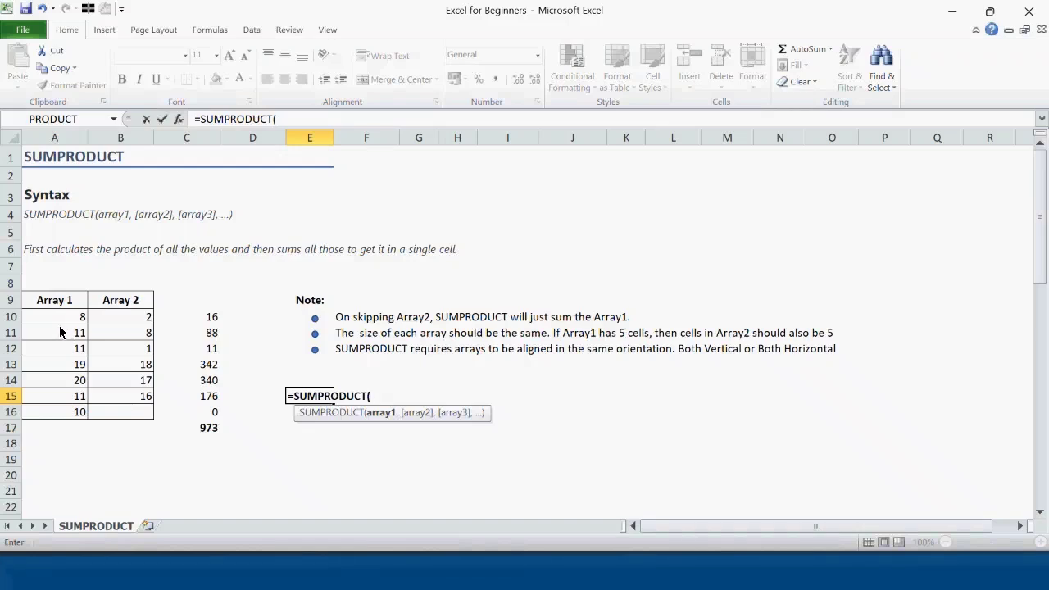
{"action": "left_click_drag", "start_coordinate": [67, 318], "coordinate": [85, 415]}
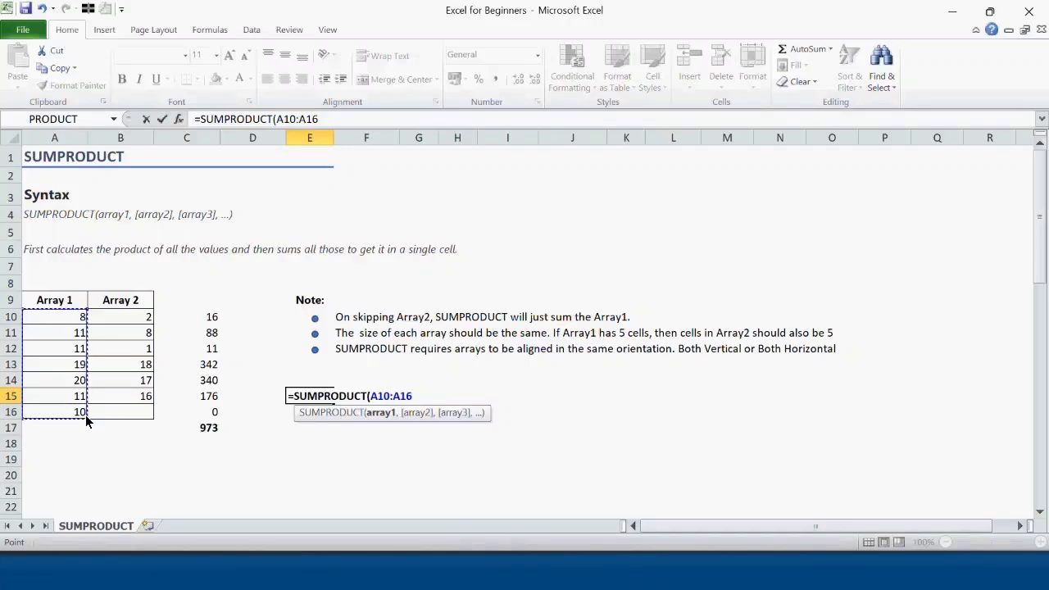
{"action": "type", "text": ","}
{"action": "left_click_drag", "start_coordinate": [131, 318], "coordinate": [131, 411]}
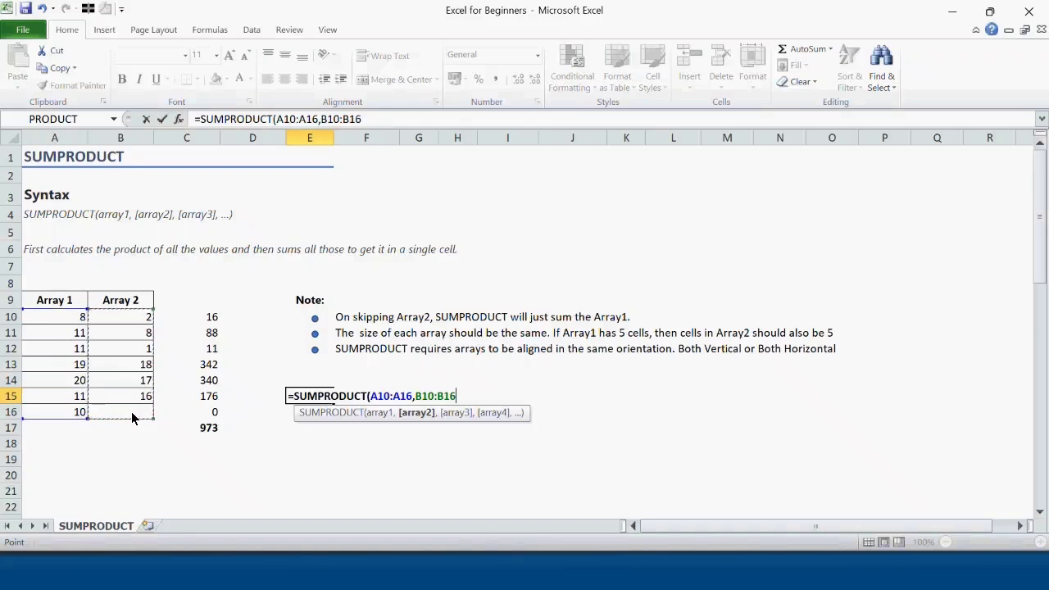
{"action": "type", "text": ")"}
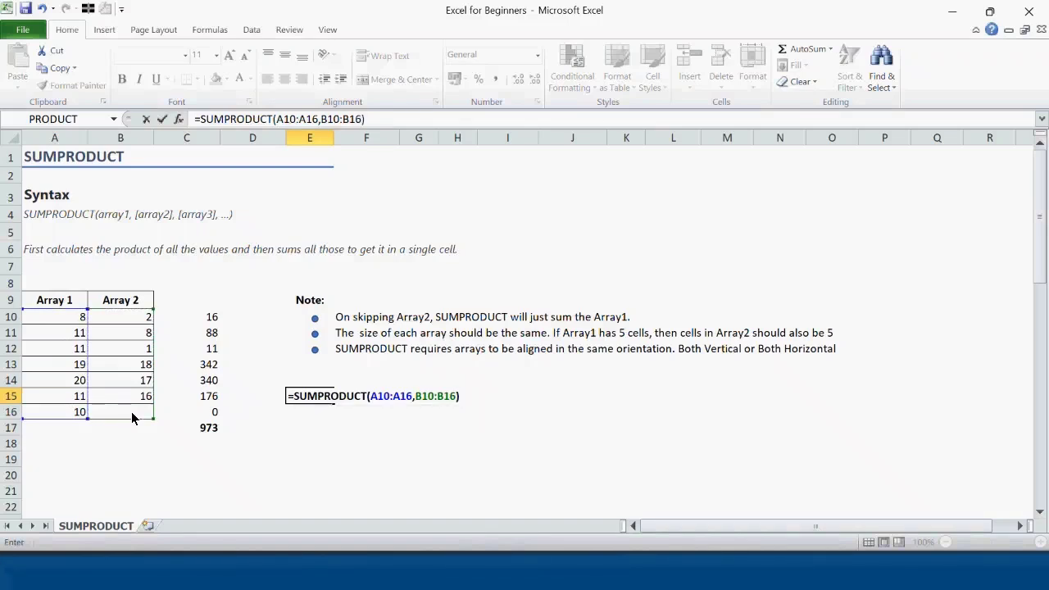
{"action": "key", "text": "Return"}
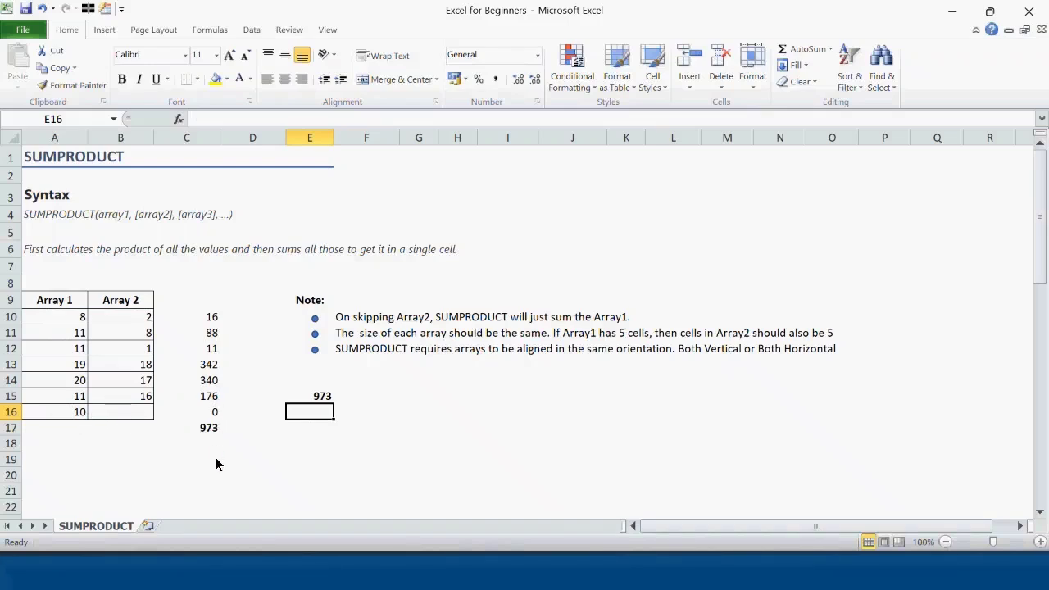
Test unequal array sizes by rewriting the E15 formula as =SUMPRODUCT(A10:A16,B10:B15), and clear E15.
{"action": "left_click", "coordinate": [326, 396]}
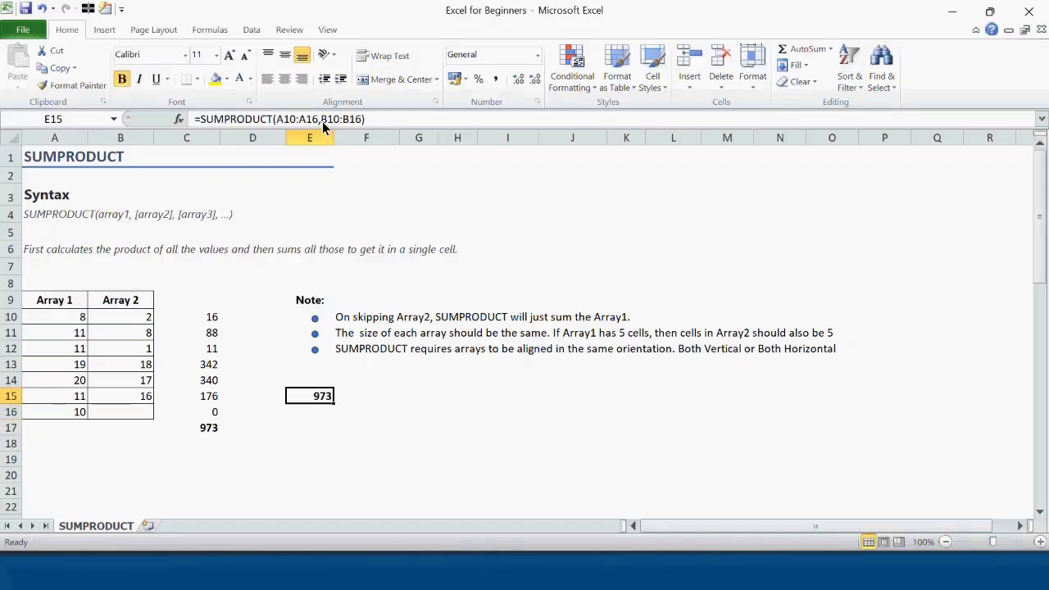
{"action": "double_click", "coordinate": [276, 120]}
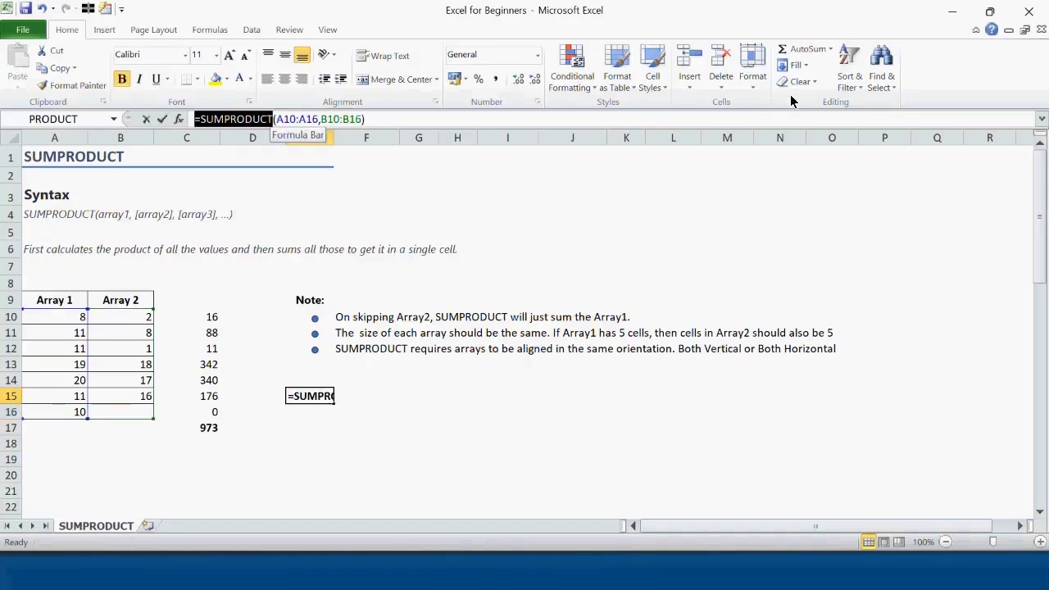
{"action": "key", "text": "Right"}
{"action": "key", "text": "Right"}
{"action": "key", "text": "shift+End"}
{"action": "key", "text": "Delete"}
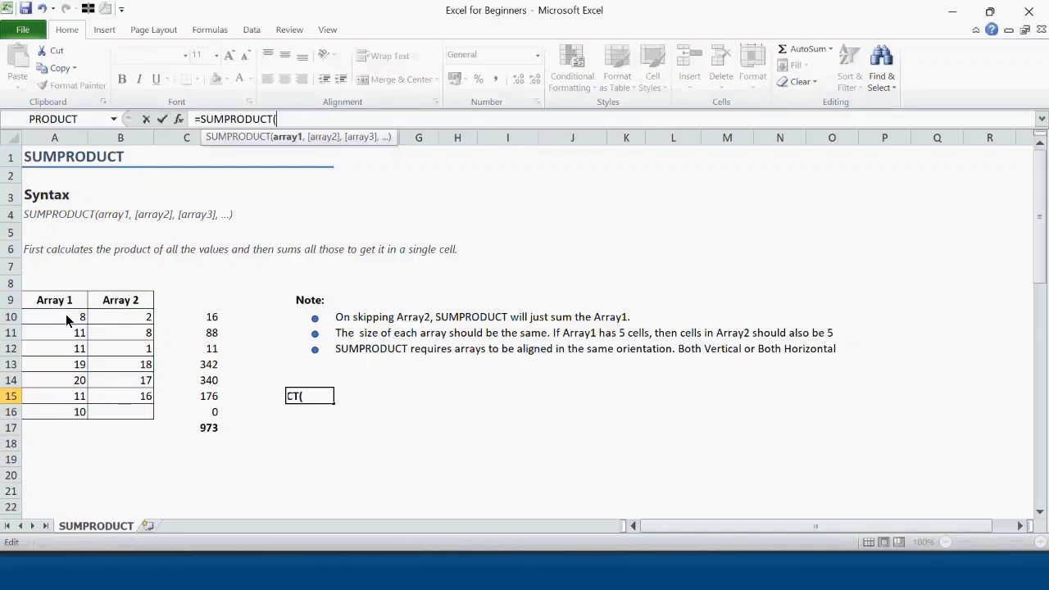
{"action": "left_click_drag", "start_coordinate": [64, 321], "coordinate": [68, 409]}
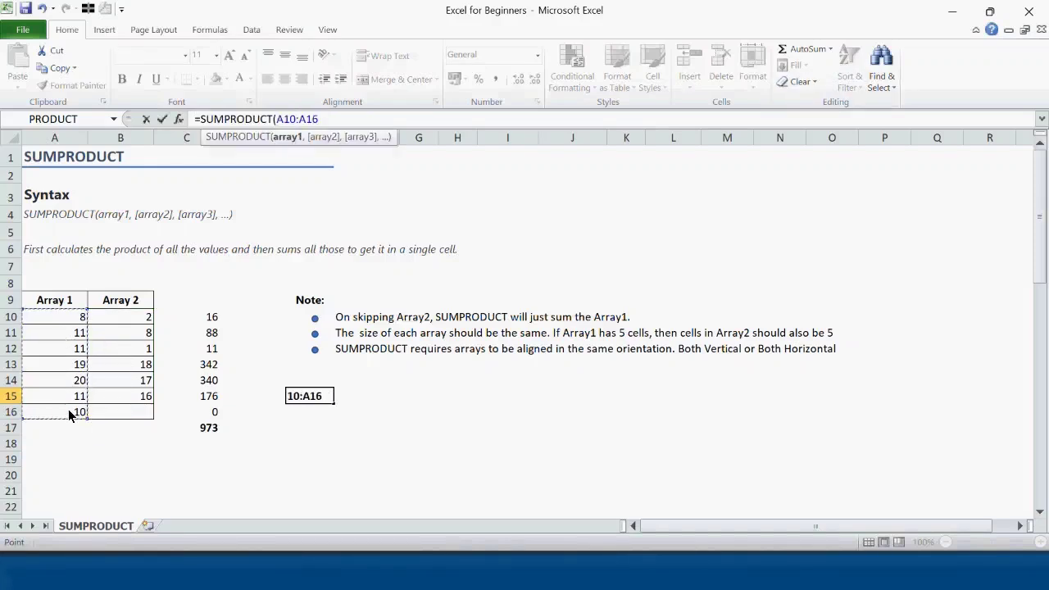
{"action": "type", "text": ","}
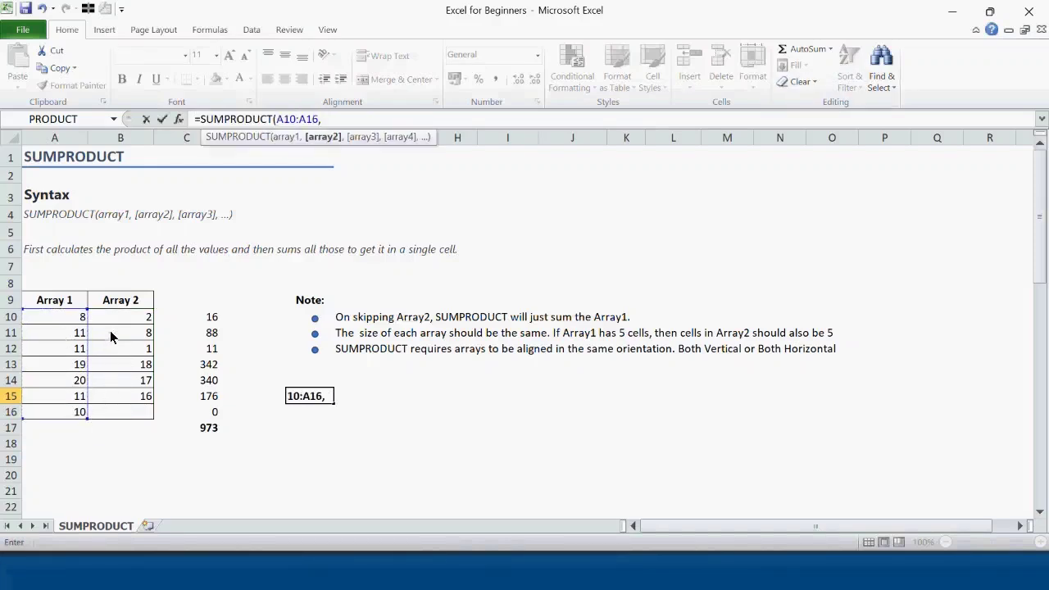
{"action": "left_click_drag", "start_coordinate": [123, 316], "coordinate": [131, 393]}
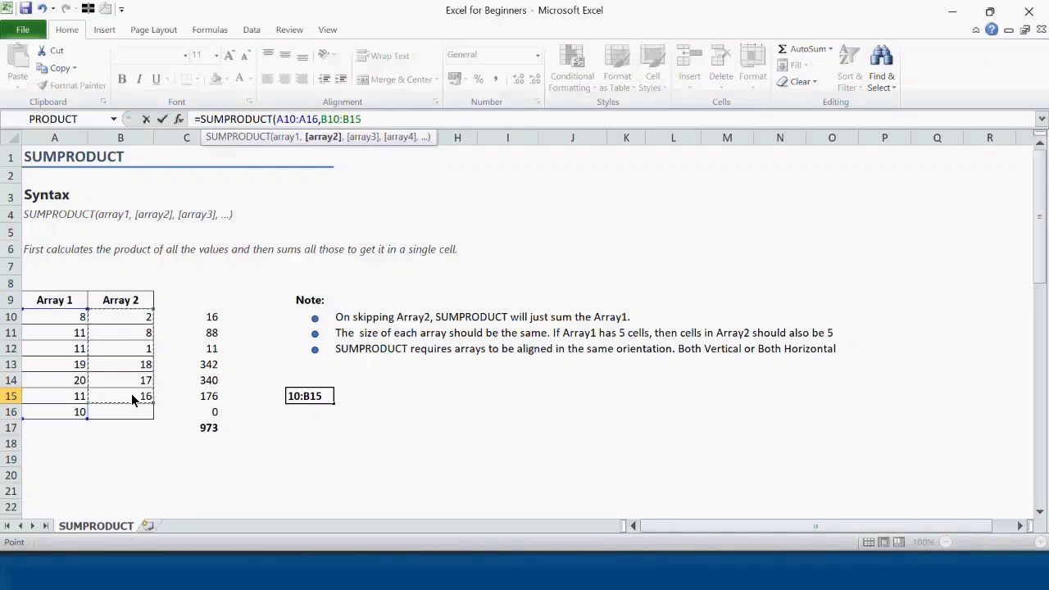
{"action": "type", "text": ")"}
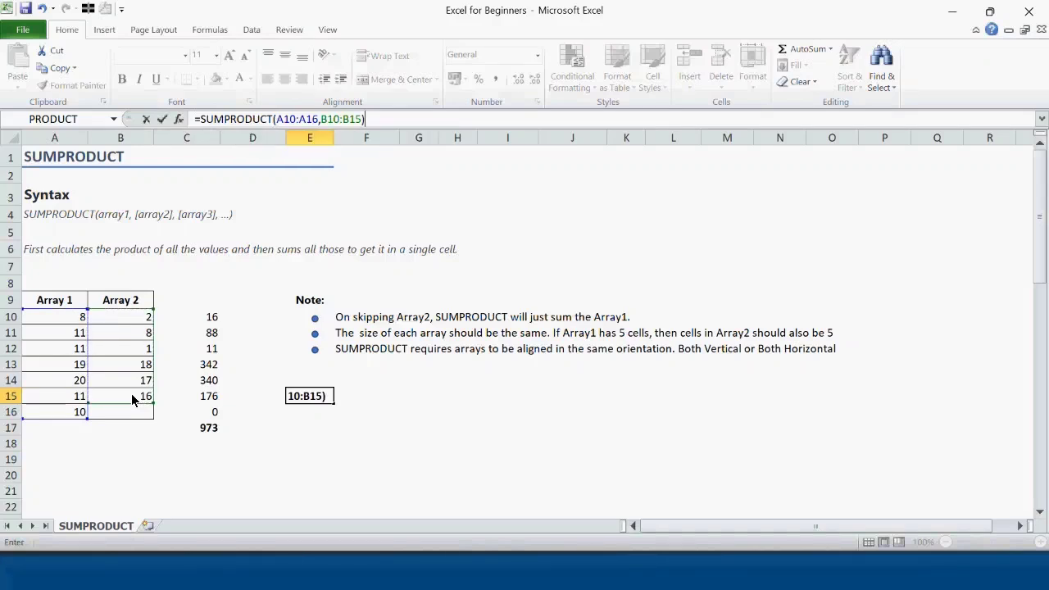
{"action": "key", "text": "Return"}
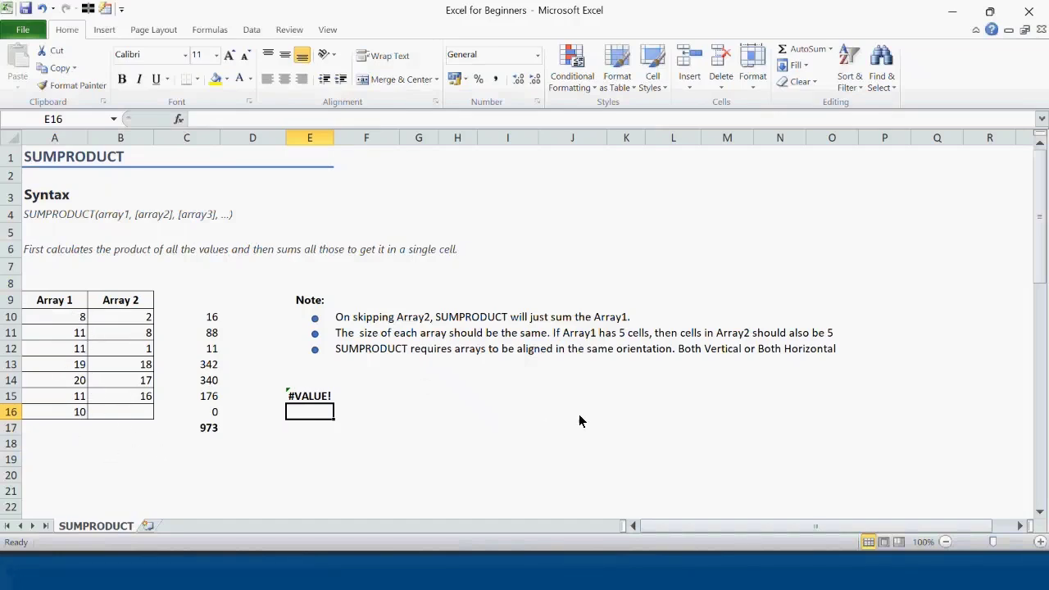
{"action": "key", "text": "ctrl+z"}
Look through the SUMPRODUCT tricks and tips listed in rows 28 to 60, and return towards the example arrays.
{"action": "left_click", "coordinate": [672, 396]}
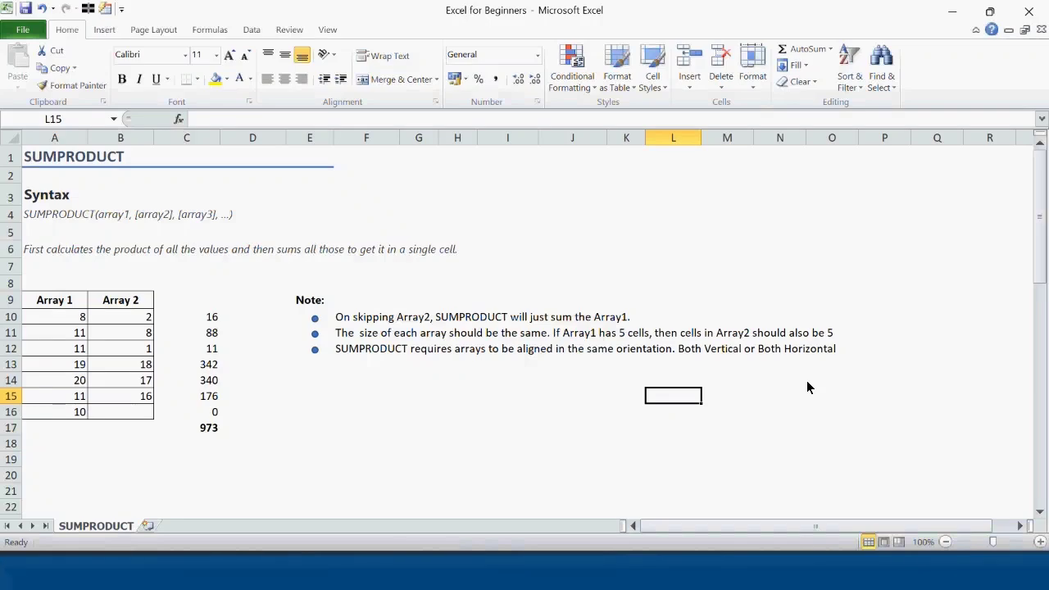
{"action": "key", "text": "Down"}
{"action": "key", "text": "Down"}
{"action": "key", "text": "Down"}
{"action": "key", "text": "Down"}
{"action": "key", "text": "Down"}
{"action": "key", "text": "Down"}
{"action": "key", "text": "Down"}
{"action": "key", "text": "Down"}
{"action": "key", "text": "Down"}
{"action": "key", "text": "Down"}
{"action": "key", "text": "Down"}
{"action": "key", "text": "Down"}
{"action": "key", "text": "Down"}
{"action": "key", "text": "Down"}
{"action": "key", "text": "Down"}
{"action": "key", "text": "Down"}
{"action": "key", "text": "Down"}
{"action": "key", "text": "Down"}
{"action": "key", "text": "Down"}
{"action": "key", "text": "Down"}
{"action": "key", "text": "Down"}
{"action": "key", "text": "Down"}
{"action": "key", "text": "Down"}
{"action": "key", "text": "Down"}
{"action": "key", "text": "Down"}
{"action": "key", "text": "Down"}
{"action": "key", "text": "Down"}
{"action": "key", "text": "Down"}
{"action": "key", "text": "Down"}
{"action": "key", "text": "Down"}
{"action": "key", "text": "Down"}
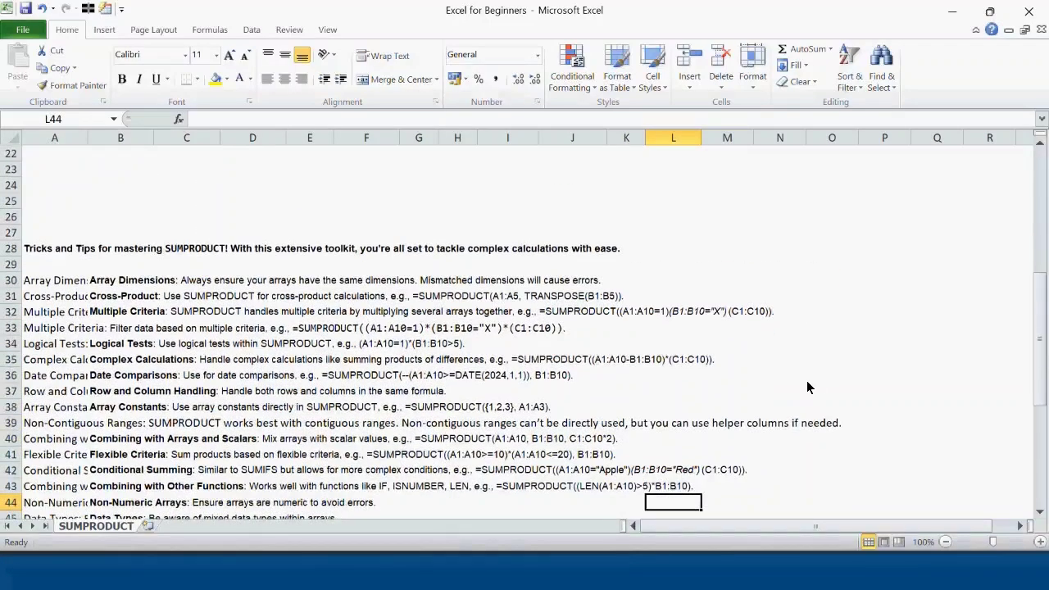
{"action": "key", "text": "Down"}
{"action": "key", "text": "Down"}
{"action": "key", "text": "Down"}
{"action": "key", "text": "Down"}
{"action": "key", "text": "Down"}
{"action": "key", "text": "Down"}
{"action": "key", "text": "Down"}
{"action": "key", "text": "Down"}
{"action": "key", "text": "Down"}
{"action": "key", "text": "Down"}
{"action": "key", "text": "Down"}
{"action": "key", "text": "Down"}
{"action": "key", "text": "Down"}
{"action": "key", "text": "Down"}
{"action": "key", "text": "Down"}
{"action": "key", "text": "Down"}
{"action": "key", "text": "Down"}
{"action": "key", "text": "Down"}
{"action": "key", "text": "Down"}
{"action": "key", "text": "Down"}
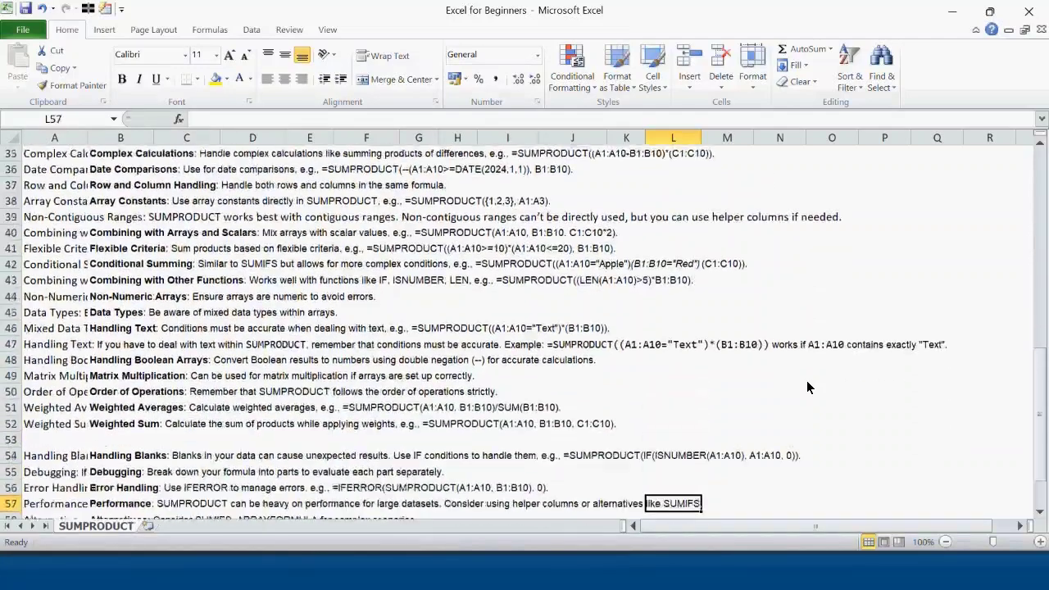
{"action": "key", "text": "Up"}
{"action": "key", "text": "Up"}
{"action": "key", "text": "Up"}
{"action": "key", "text": "Up"}
{"action": "key", "text": "Up"}
{"action": "key", "text": "Up"}
{"action": "key", "text": "Up"}
{"action": "key", "text": "Up"}
{"action": "key", "text": "Up"}
{"action": "key", "text": "Up"}
{"action": "key", "text": "Up"}
{"action": "key", "text": "Up"}
{"action": "key", "text": "Up"}
{"action": "key", "text": "Up"}
{"action": "key", "text": "Up"}
{"action": "key", "text": "Up"}
{"action": "key", "text": "Up"}
{"action": "key", "text": "Up"}
{"action": "key", "text": "Up"}
{"action": "key", "text": "Up"}
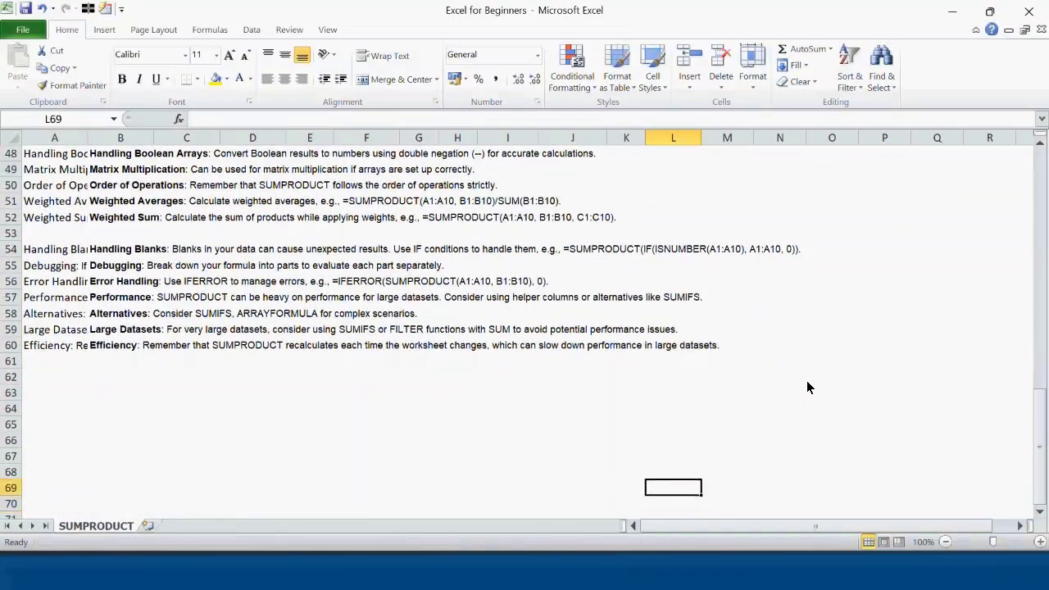
{"action": "key", "text": "Up"}
{"action": "key", "text": "Up"}
{"action": "key", "text": "Up"}
{"action": "key", "text": "Up"}
{"action": "key", "text": "Up"}
{"action": "key", "text": "Up"}
{"action": "key", "text": "Up"}
{"action": "key", "text": "Up"}
{"action": "key", "text": "Up"}
{"action": "key", "text": "Up"}
{"action": "key", "text": "Up"}
{"action": "key", "text": "Up"}
{"action": "key", "text": "Up"}
{"action": "key", "text": "Up"}
{"action": "key", "text": "Up"}
{"action": "key", "text": "Up"}
{"action": "key", "text": "Up"}
{"action": "key", "text": "Up"}
{"action": "key", "text": "Up"}
{"action": "key", "text": "Up"}
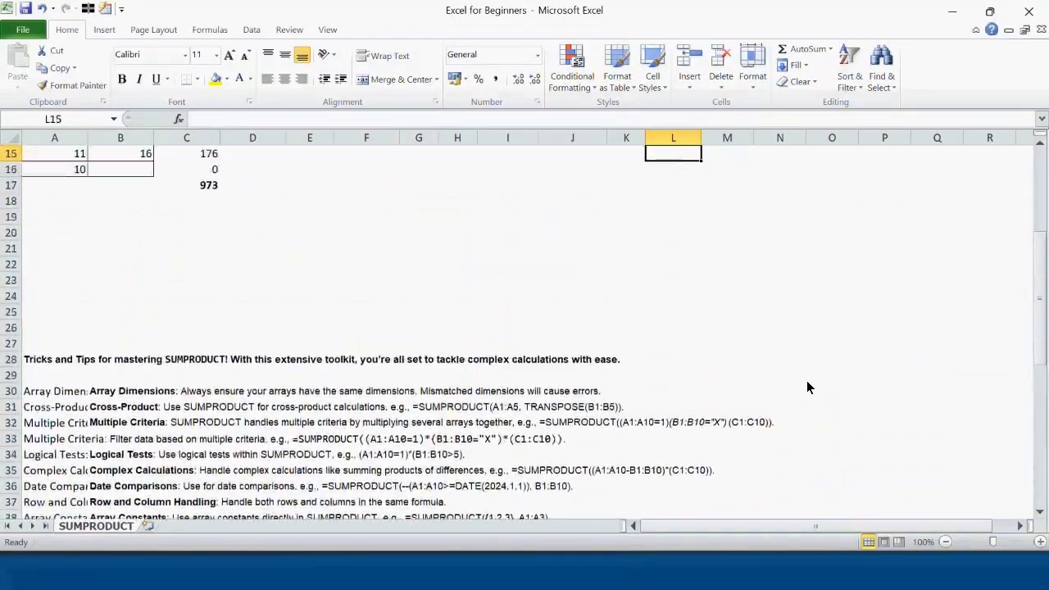